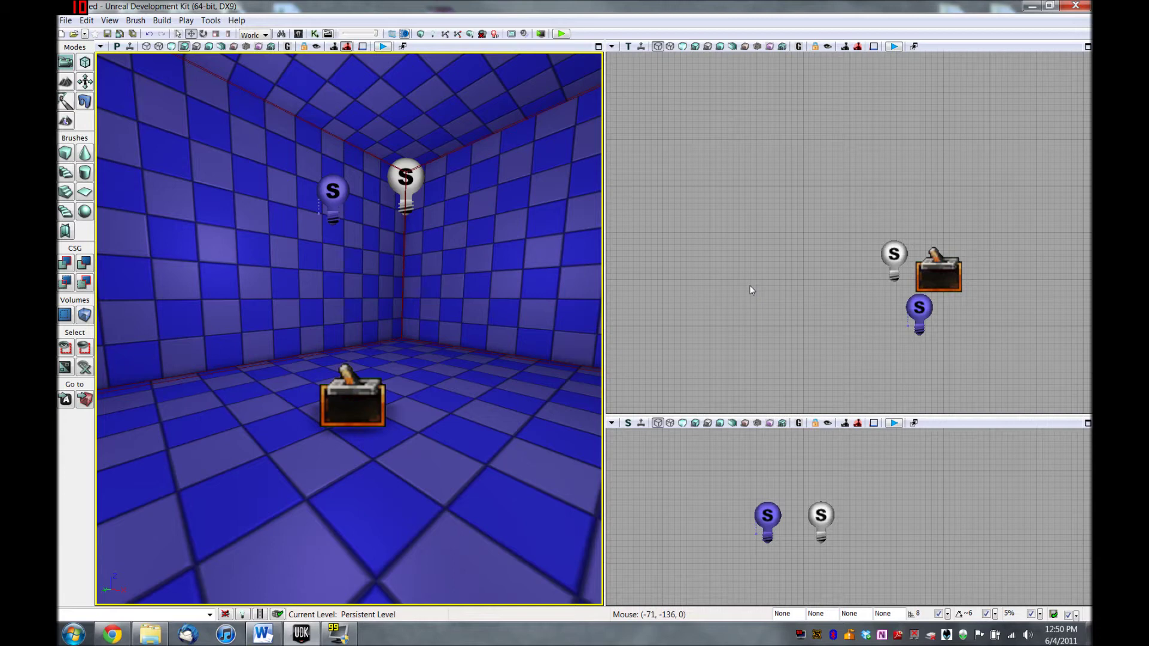
Open Kismet and move the Toggle action together with its light variable away from the event nodes
left_click(314, 35)
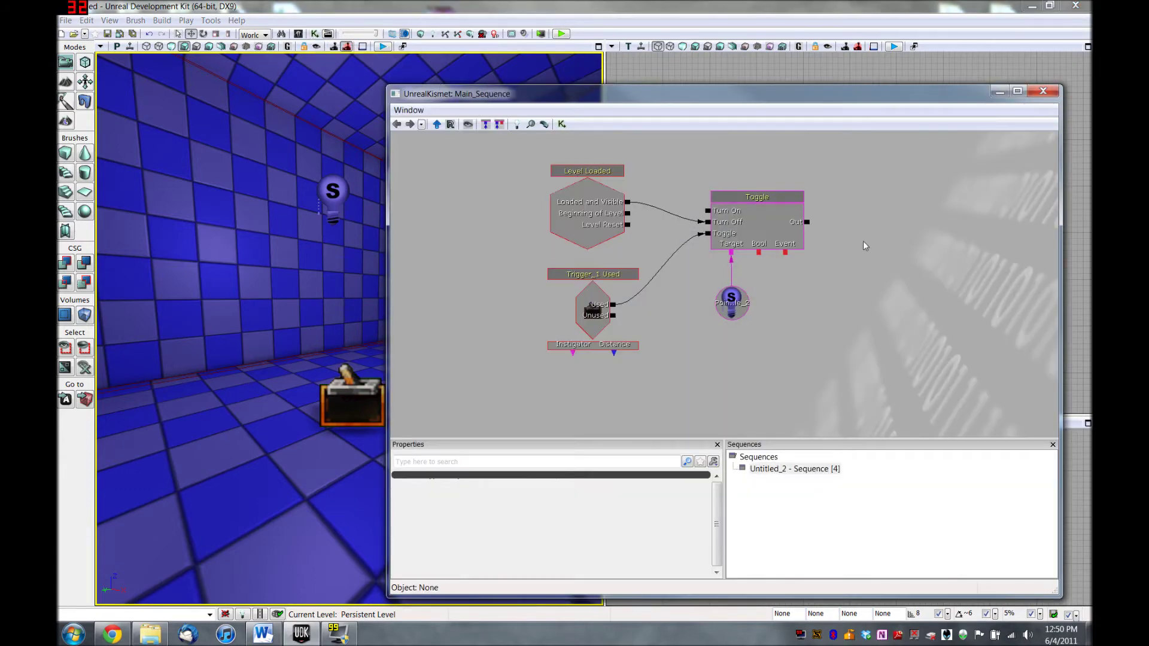
left_click_drag(863, 241, 892, 287)
left_click(771, 253)
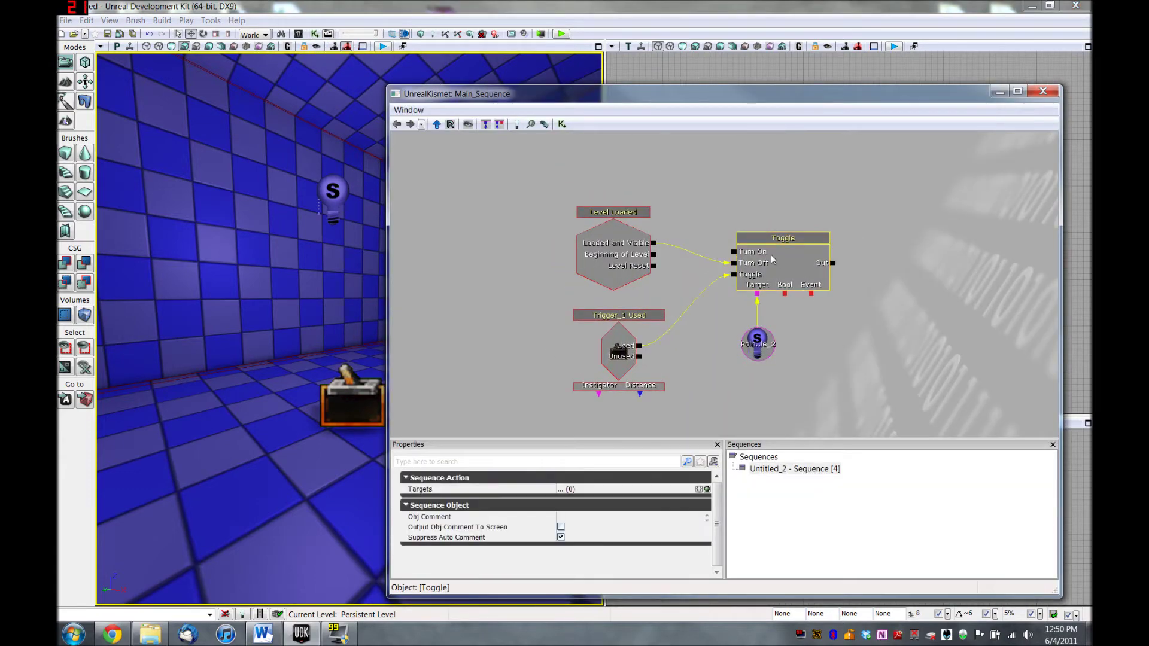
left_click(755, 346, "ctrl")
left_click_drag(753, 347, 865, 437)
left_click_drag(890, 359, 903, 335)
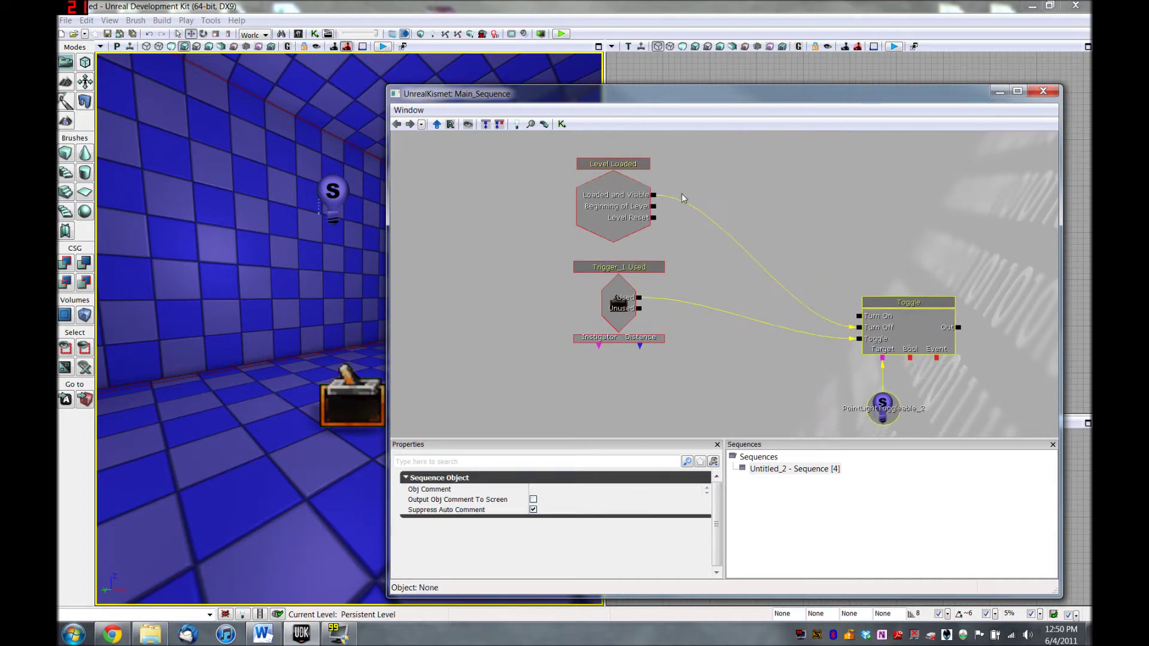
Place the Level Loaded event above the Toggle action and move the Trigger_1 Used event farther away from it
left_click(610, 215)
left_click_drag(610, 215, 787, 211)
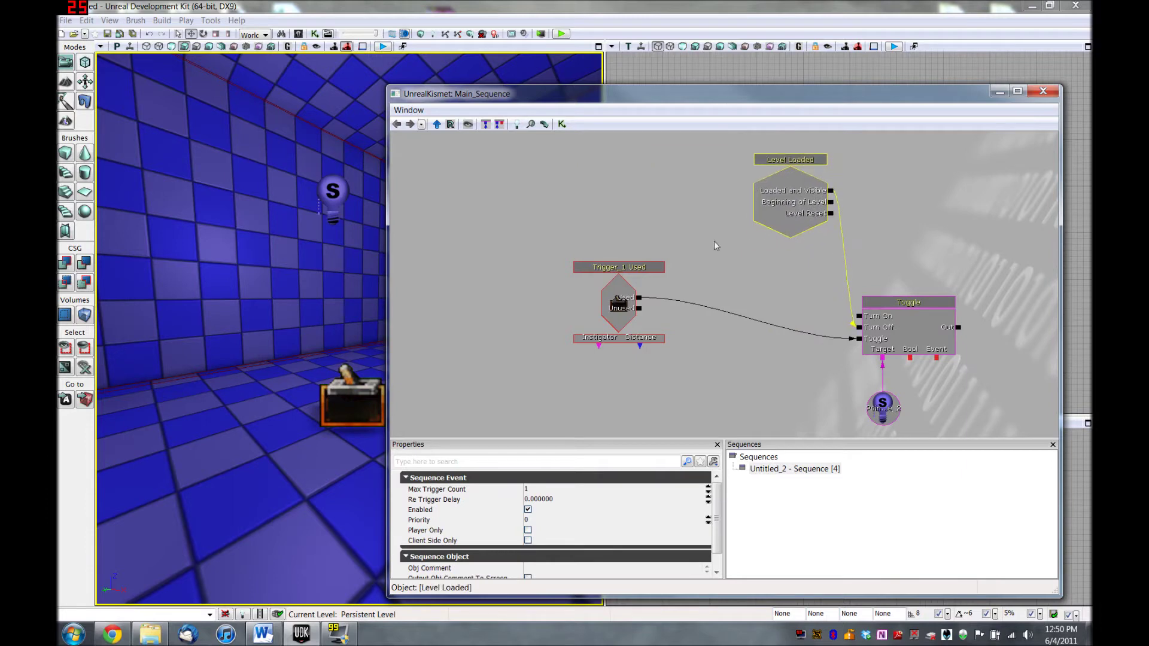
left_click(617, 295)
left_click_drag(617, 295, 497, 322)
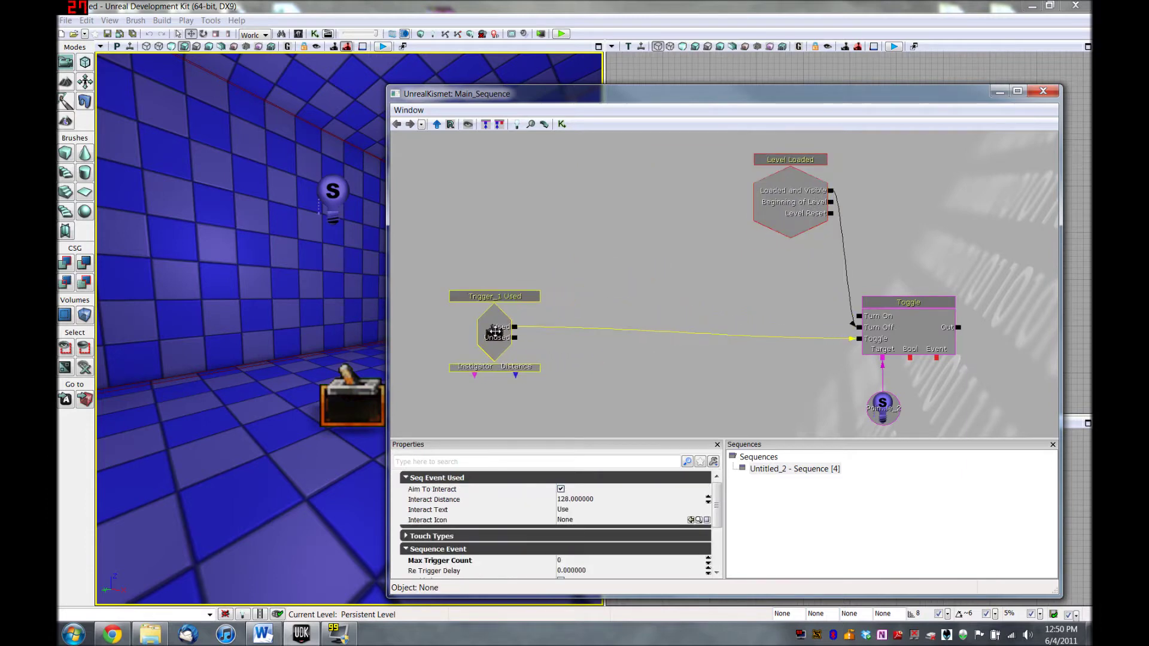
left_click(555, 292)
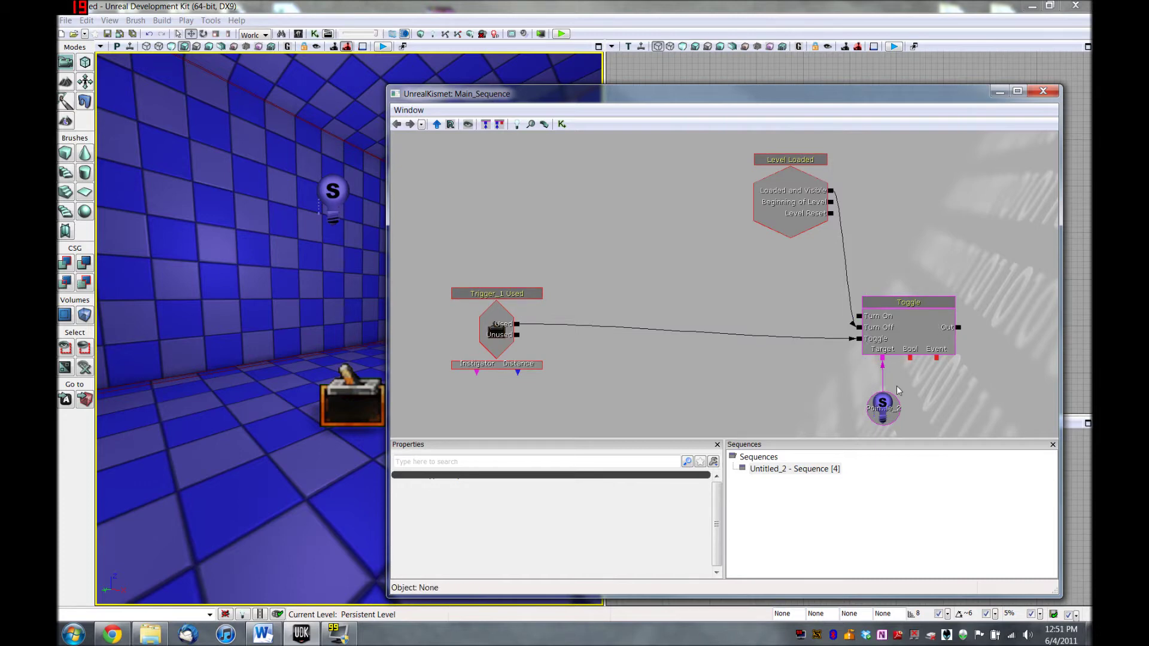
Add a Compare Bool condition between the Trigger_1 Used event and the Toggle action
right_click(679, 298)
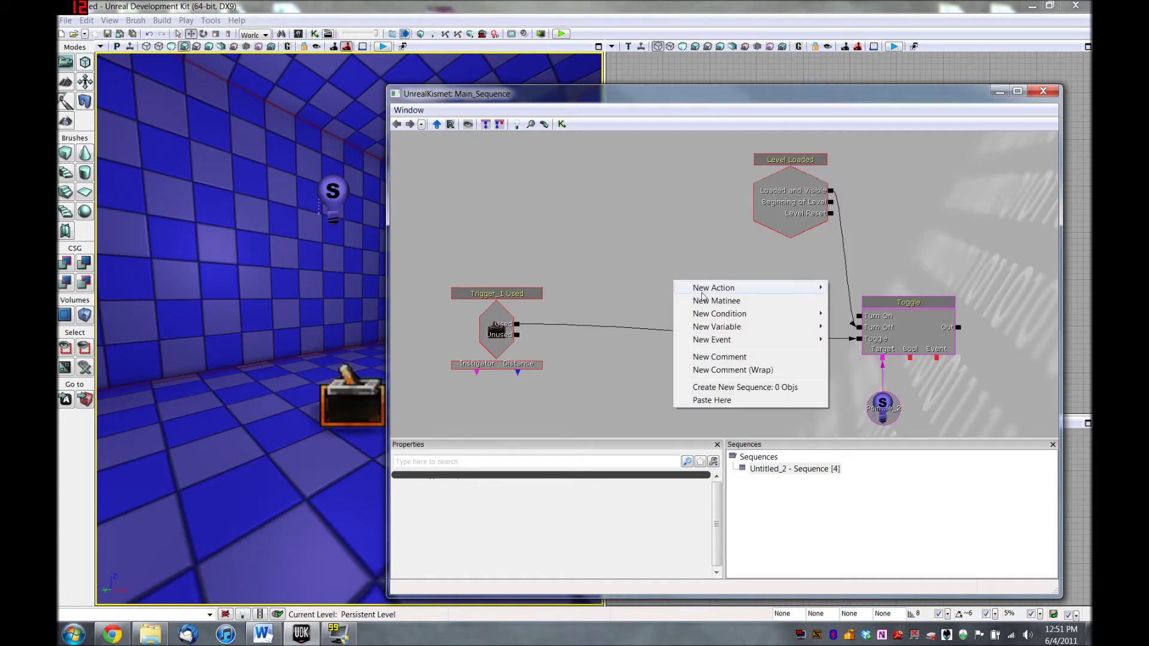
mouse_move(744, 319)
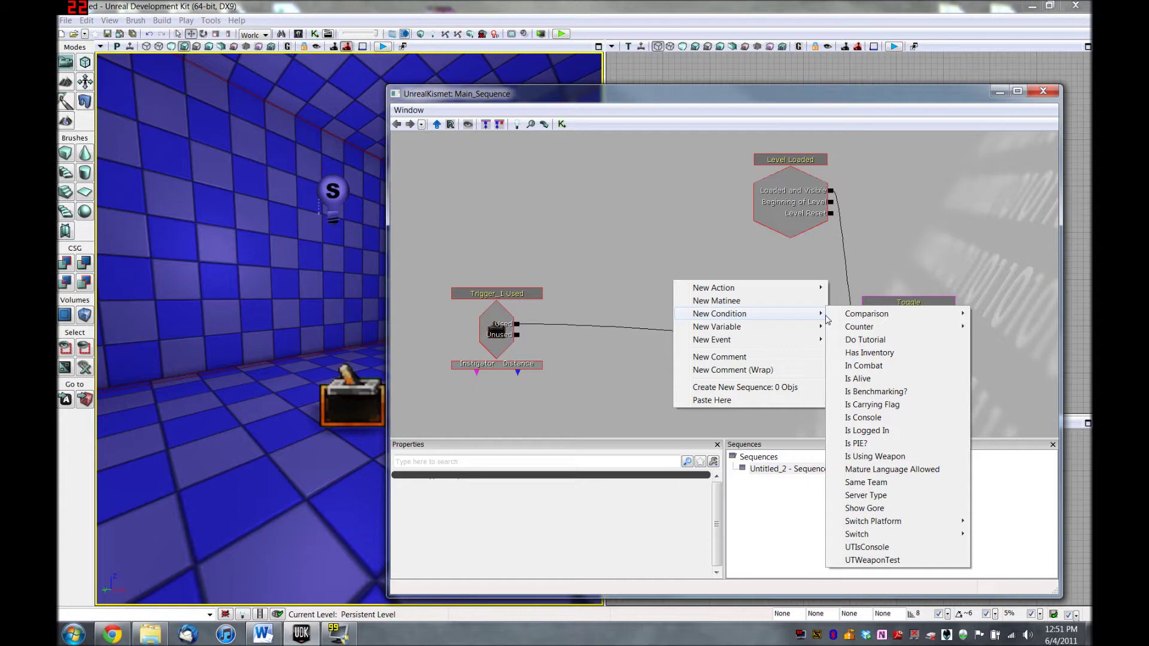
mouse_move(866, 318)
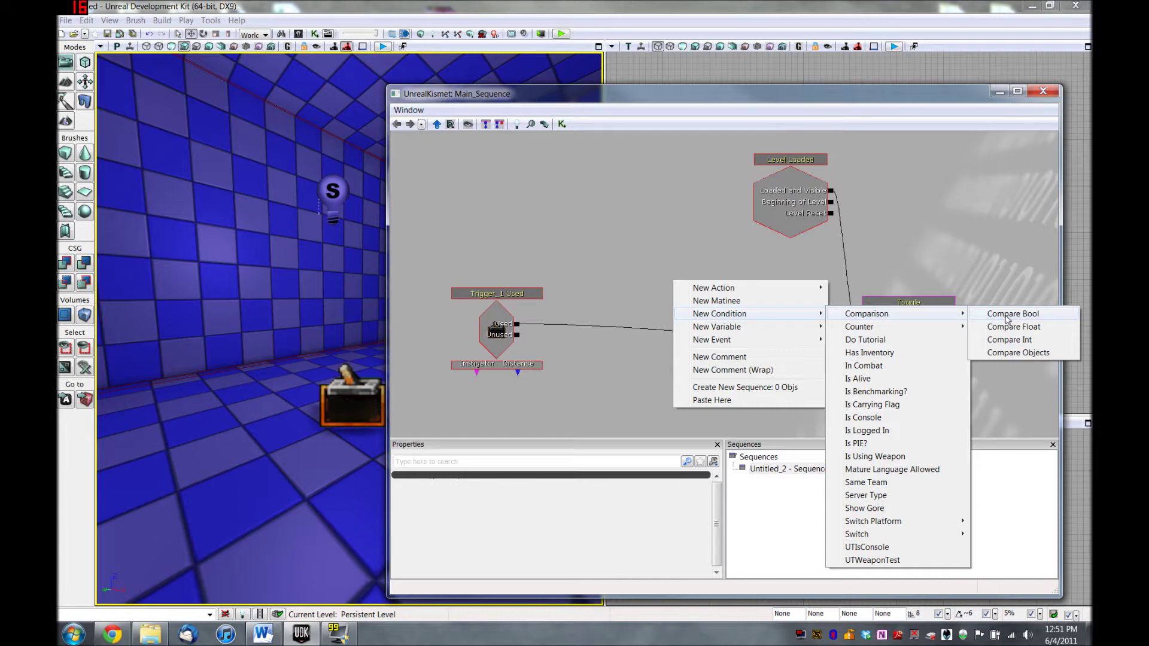
left_click(1005, 316)
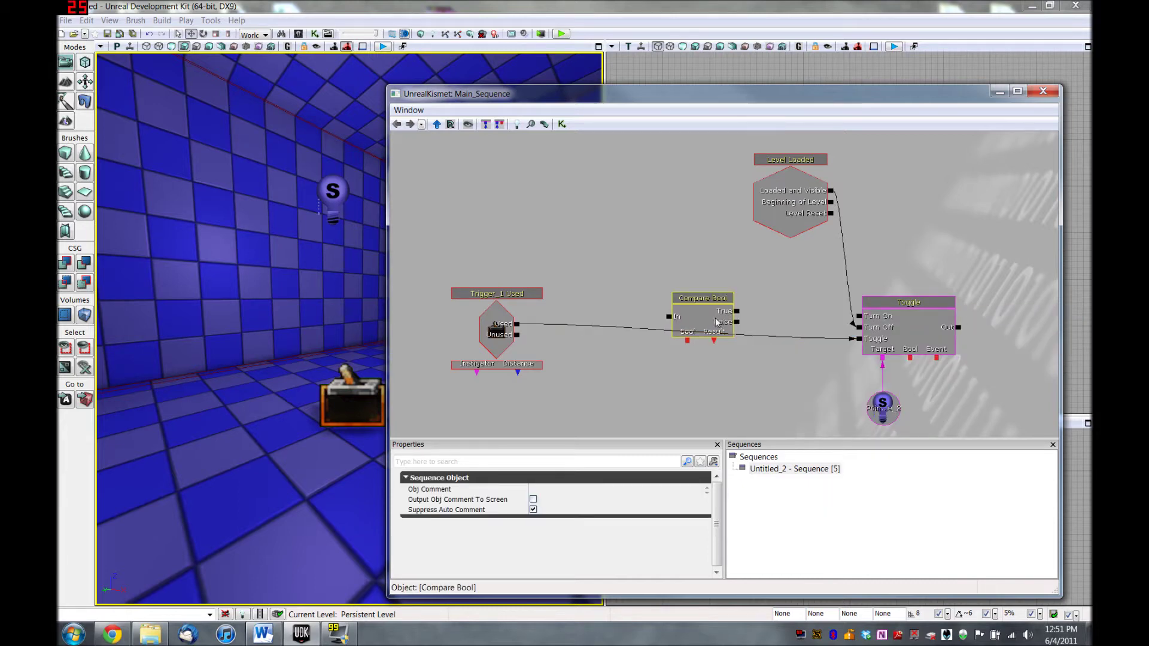
left_click_drag(577, 324, 573, 299, "ctrl")
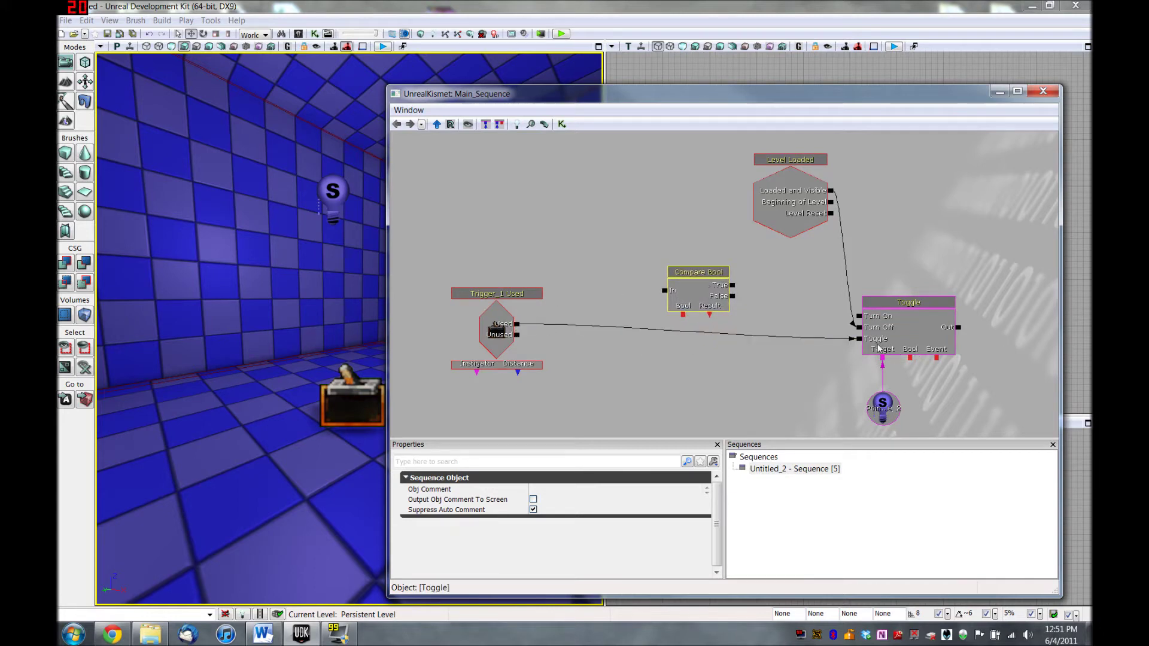
Break the link from Trigger_1 Used to Toggle and connect its Used output to the In of Compare Bool
left_click(771, 336, "alt")
left_click_drag(702, 281, 663, 305, "ctrl")
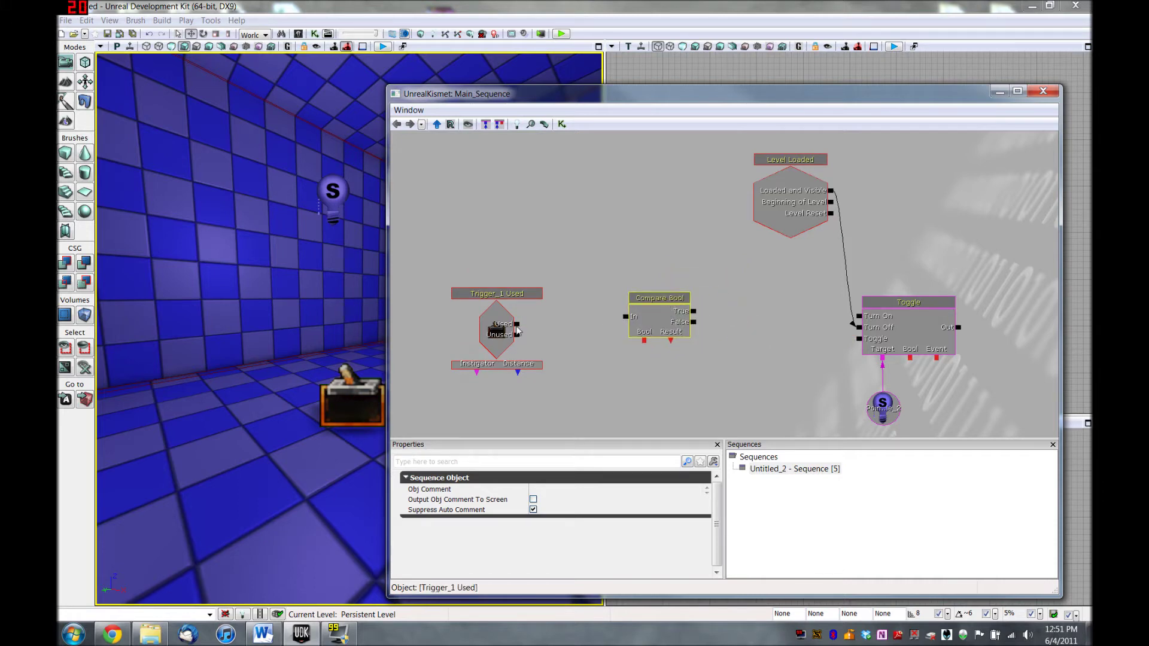
left_click_drag(518, 327, 625, 322)
Create a new Bool variable on Compare Bool and connect its True output to the Toggle input of the Toggle action
right_click(647, 342)
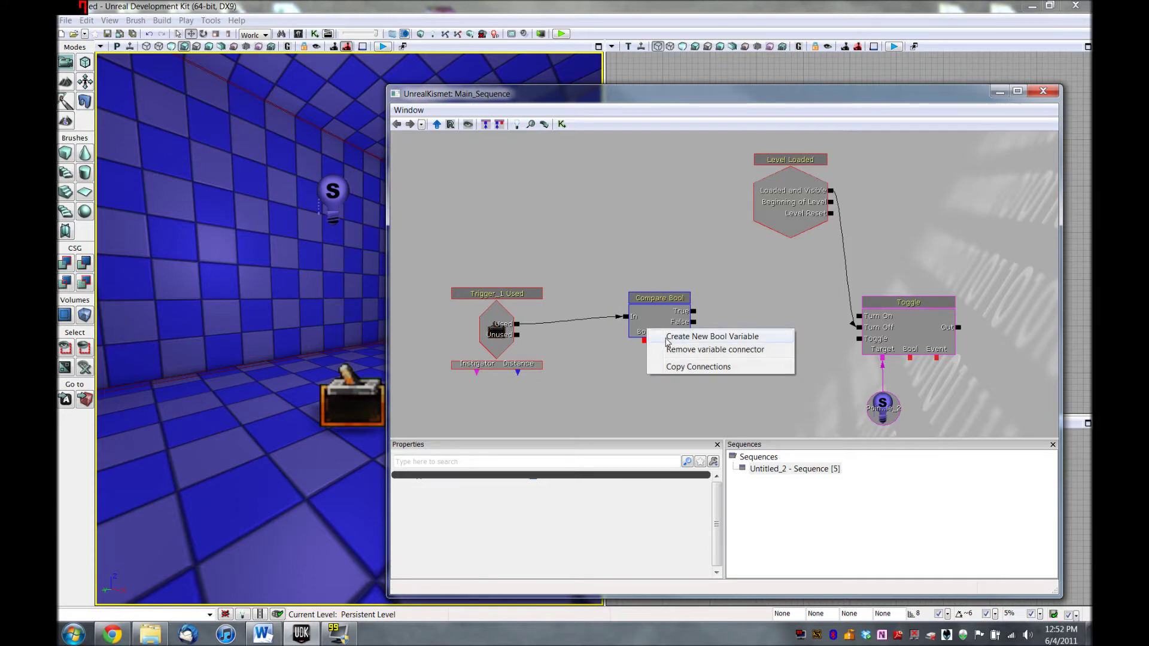
left_click(668, 341)
left_click_drag(650, 379, 641, 382)
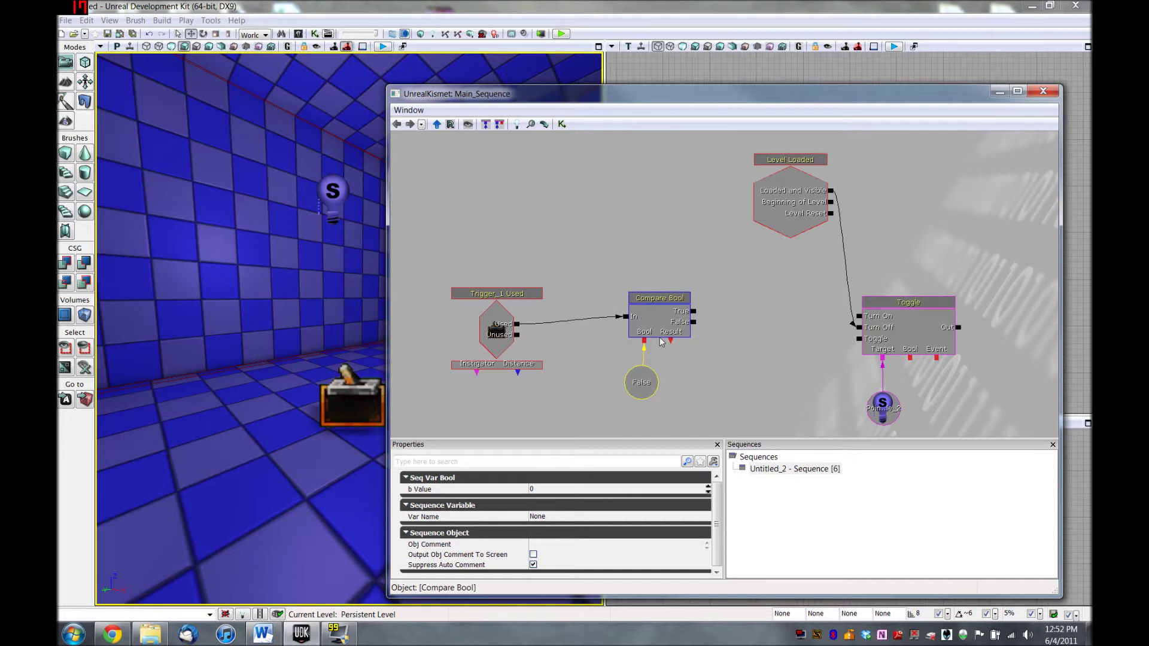
left_click_drag(694, 317, 857, 340)
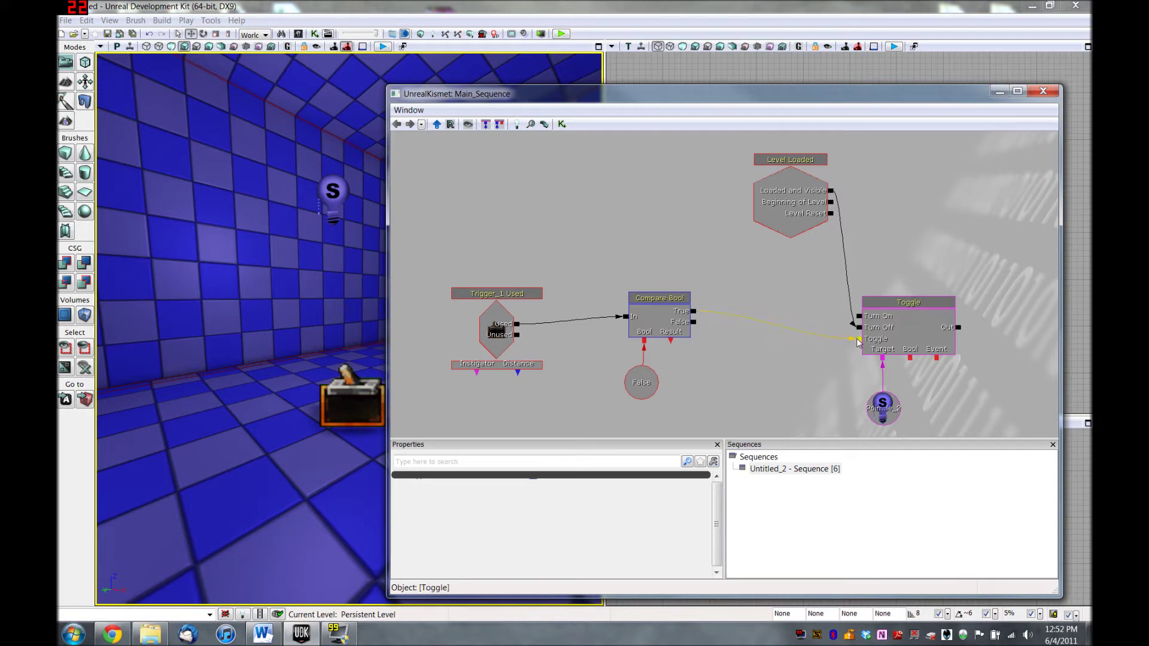
Add a Log action beside Compare Bool and connect the False output to the Log's In
right_click(723, 333)
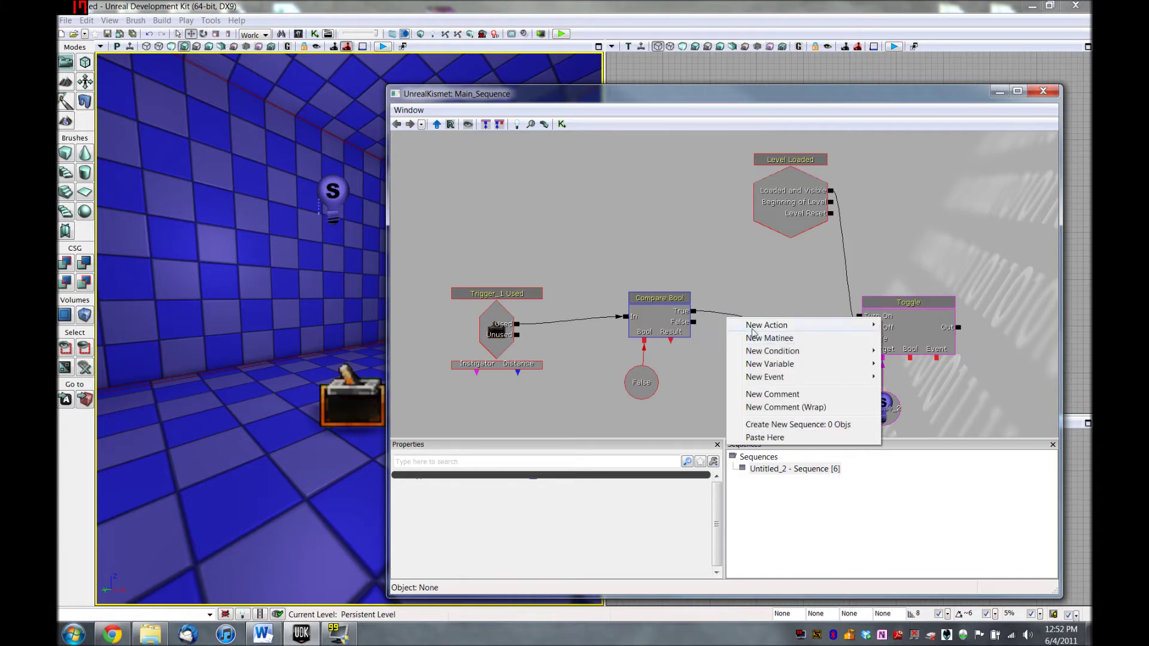
mouse_move(755, 333)
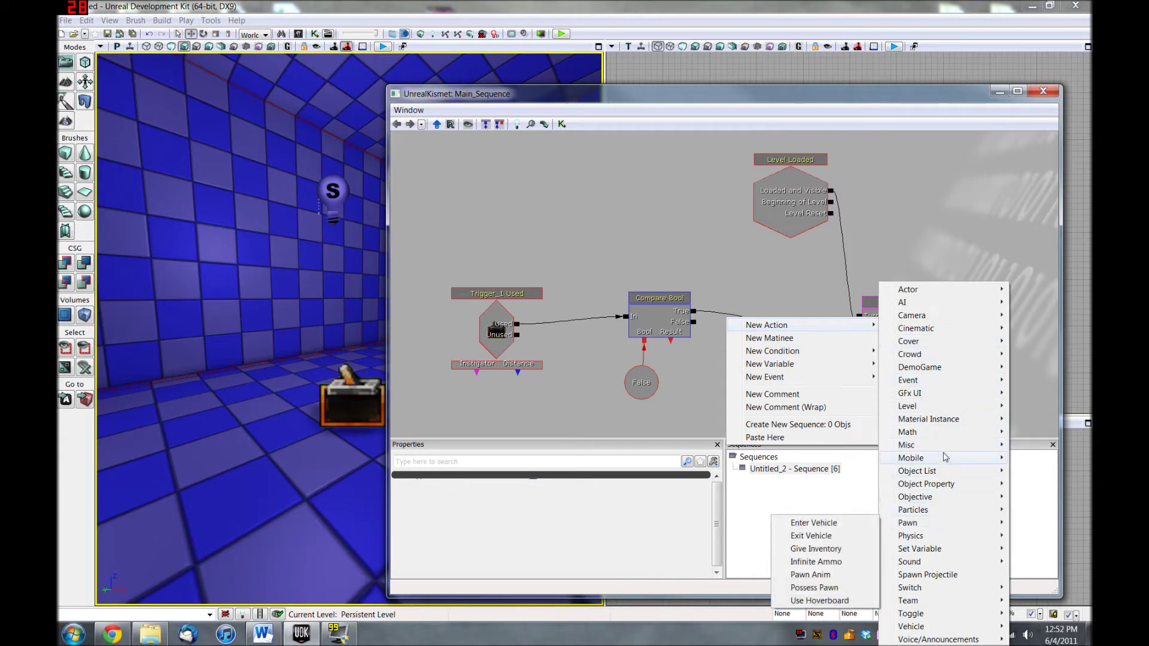
mouse_move(944, 454)
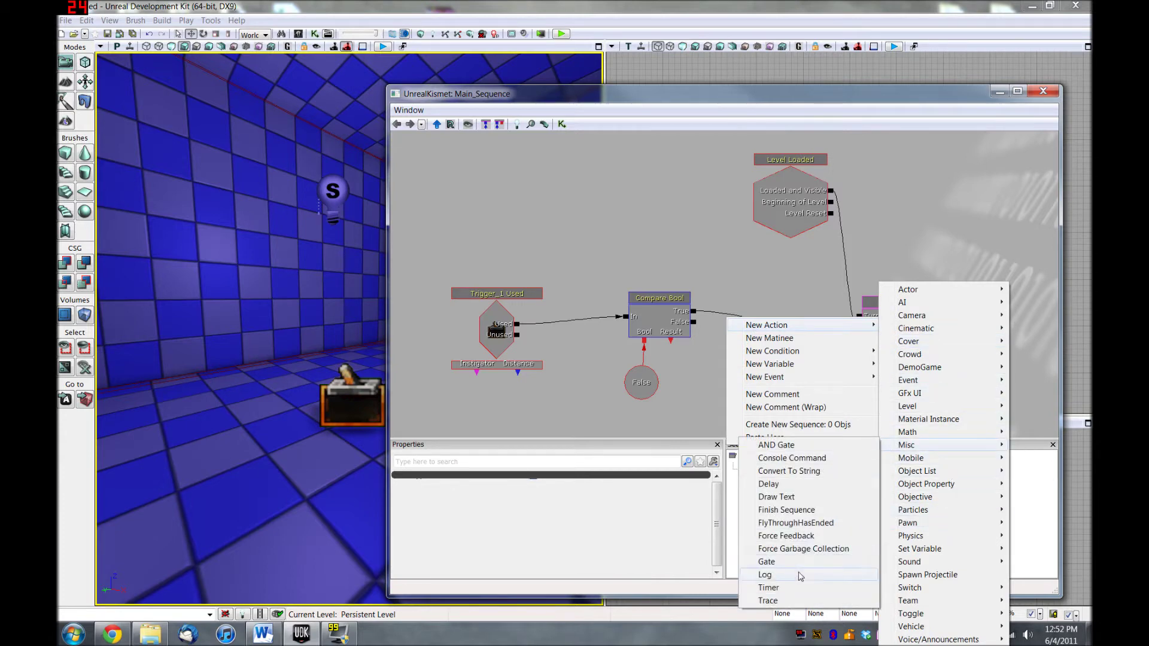
left_click(802, 575)
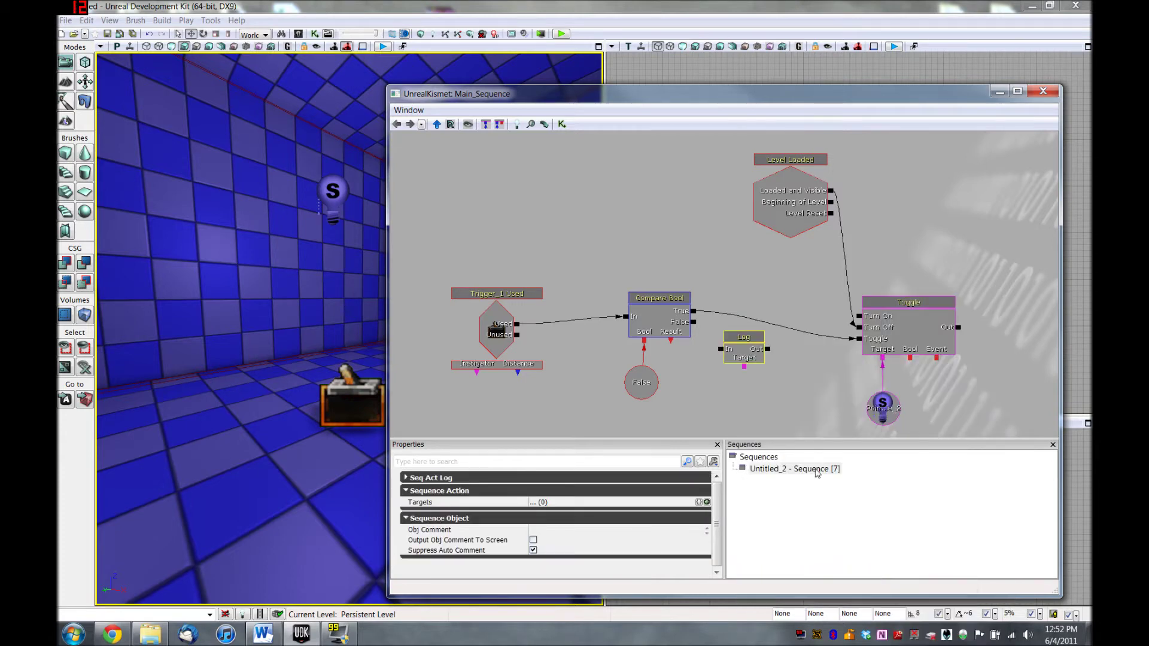
left_click(703, 328)
left_click_drag(694, 322, 720, 349)
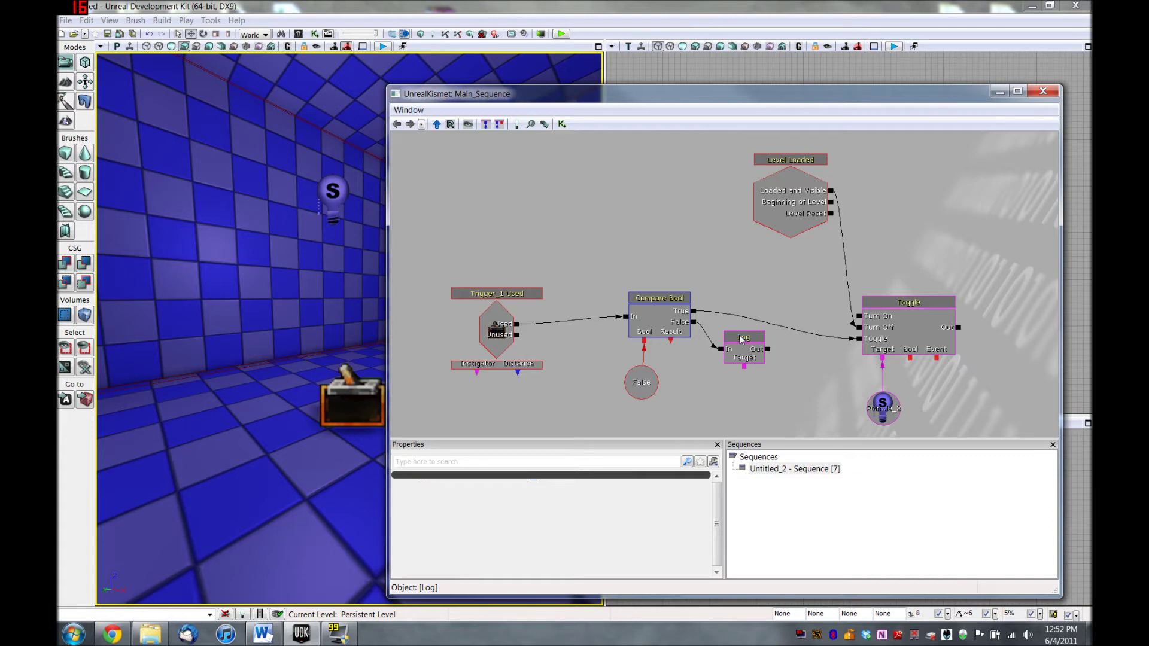
Expose the String variable on the Log action and attach a new String variable below it
right_click(741, 339)
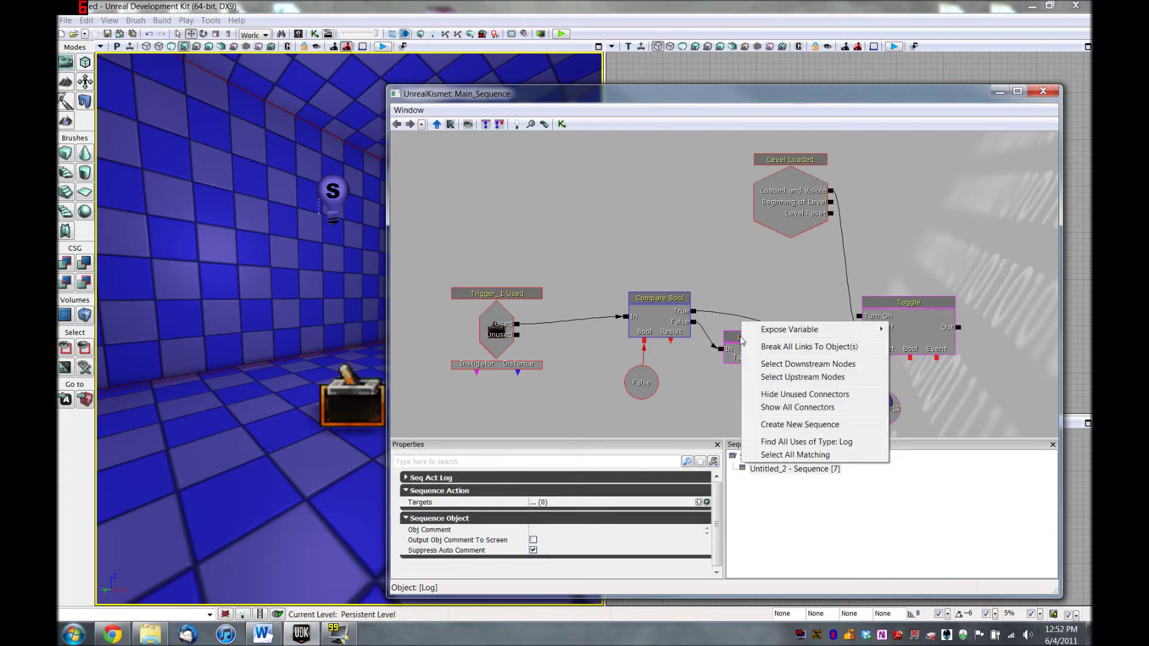
mouse_move(768, 335)
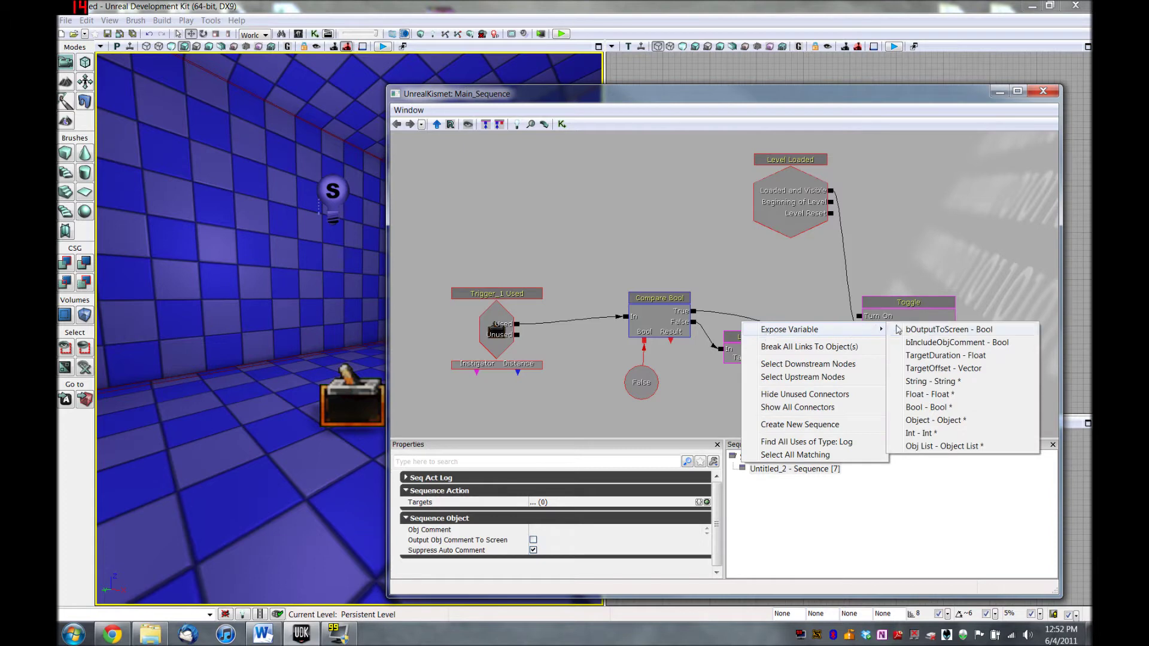
left_click(931, 382)
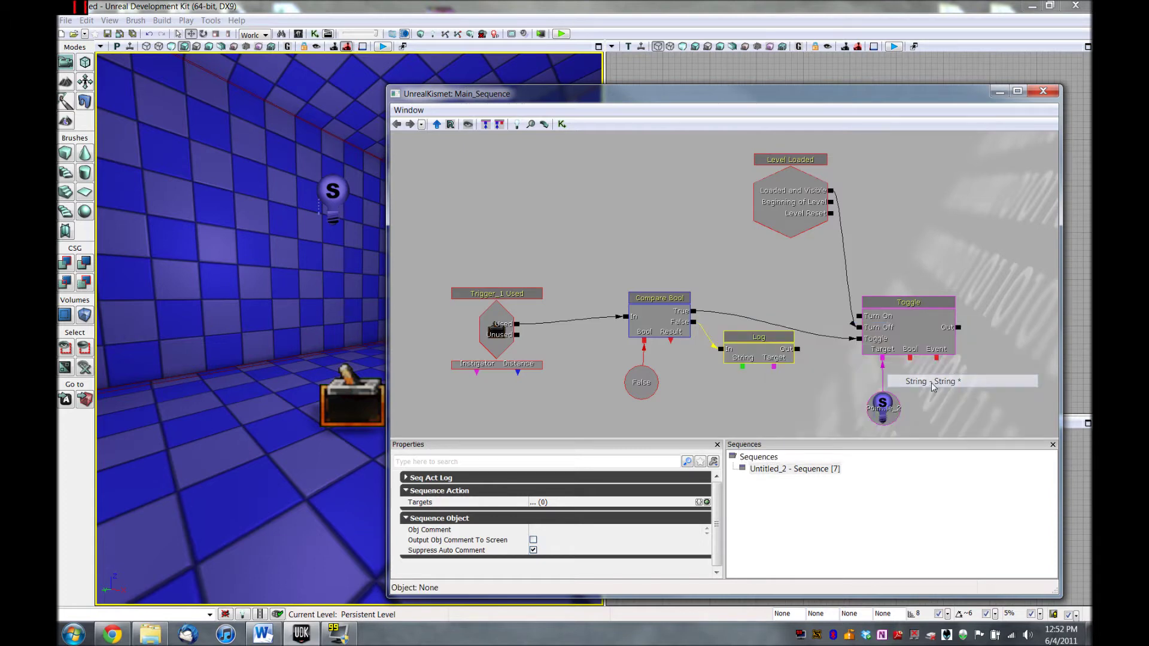
right_click(743, 359)
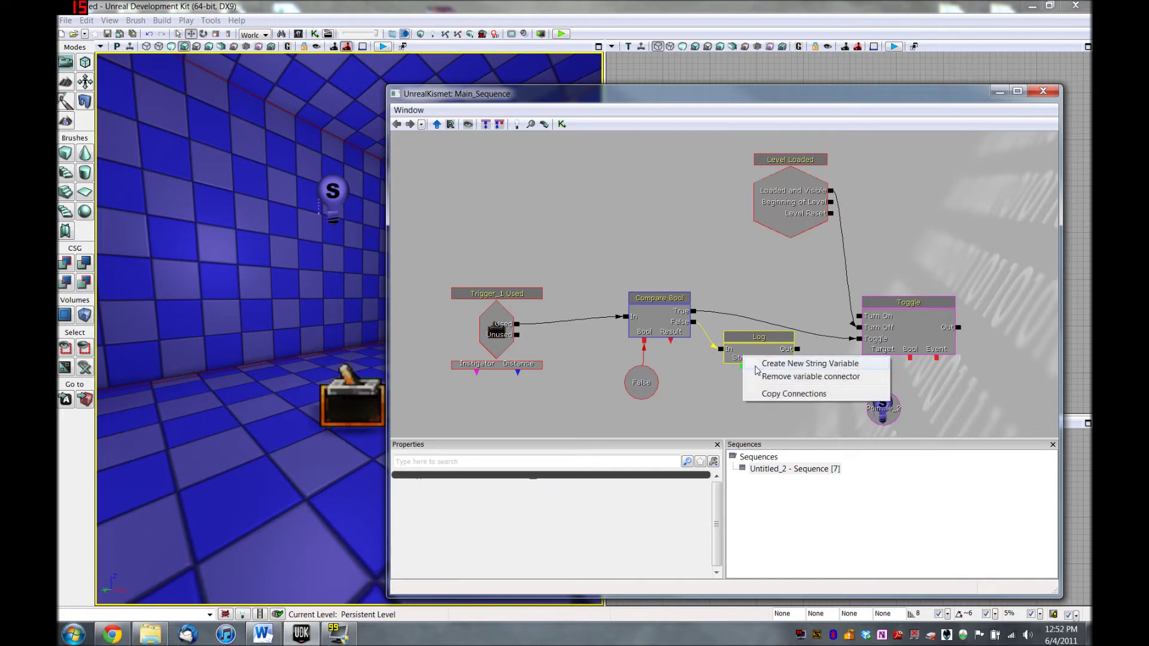
left_click(777, 364)
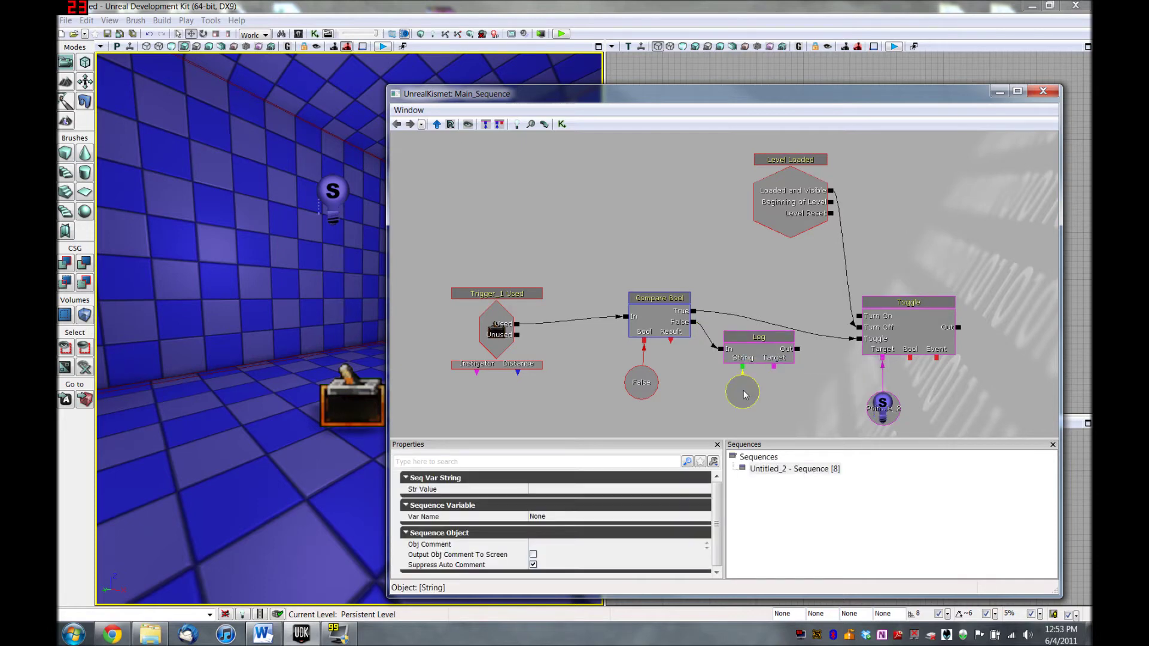
left_click_drag(744, 395, 746, 398, "ctrl")
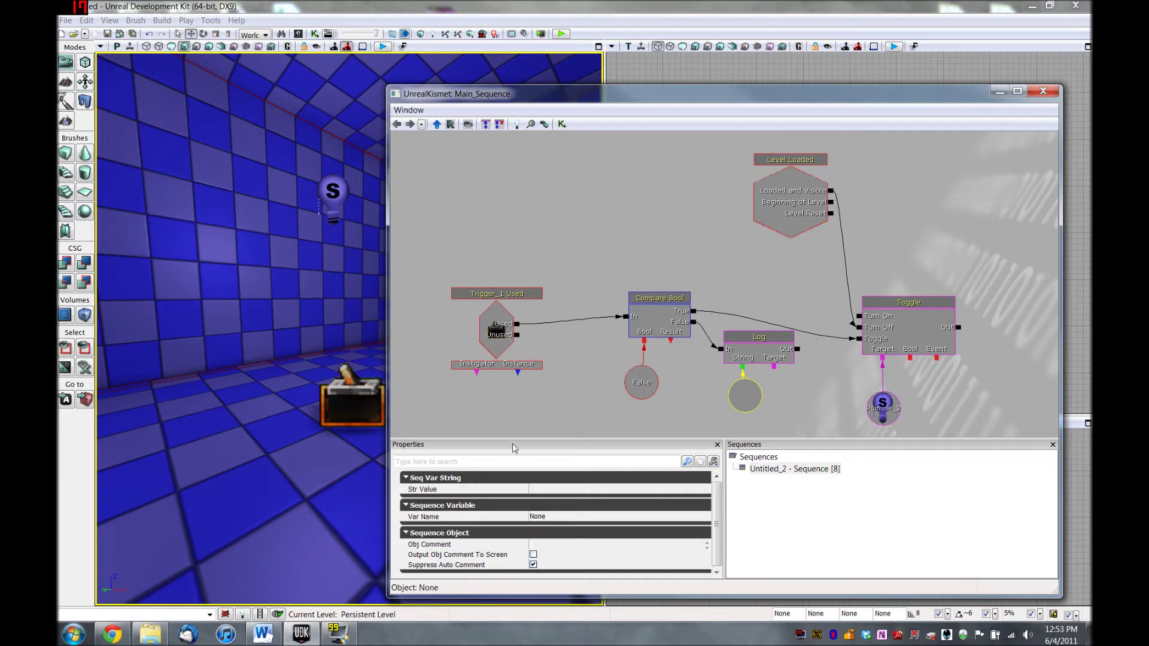
Set the String variable's value to "You need a key!" and close Kismet
left_click(557, 490)
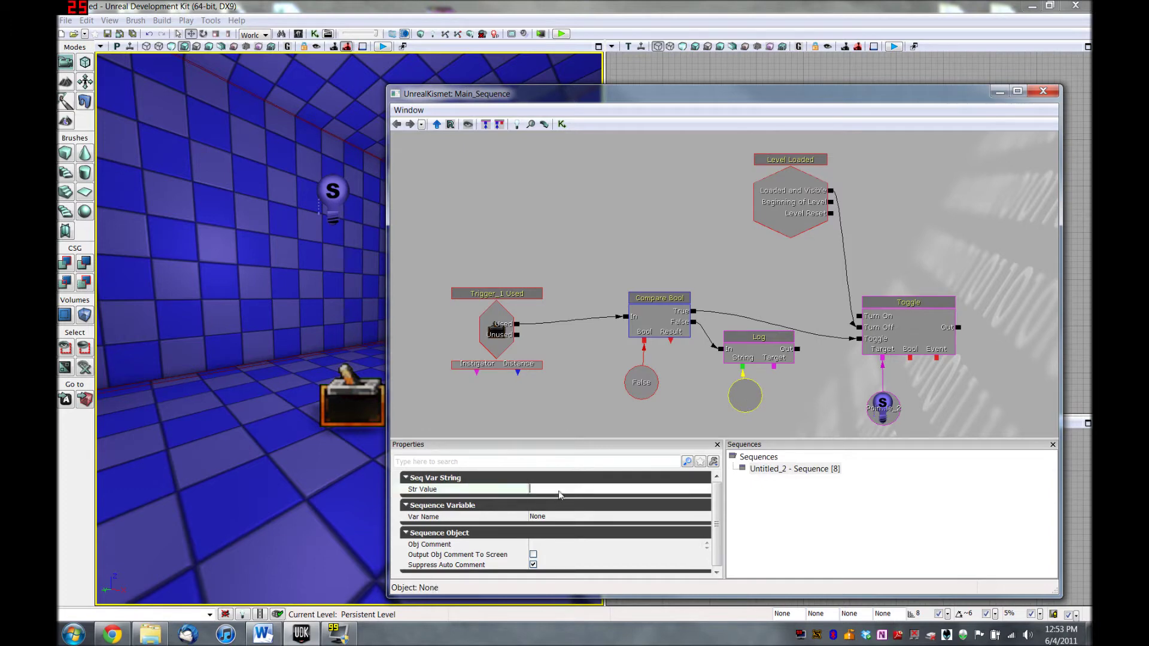
type("You need a key!")
key("Return")
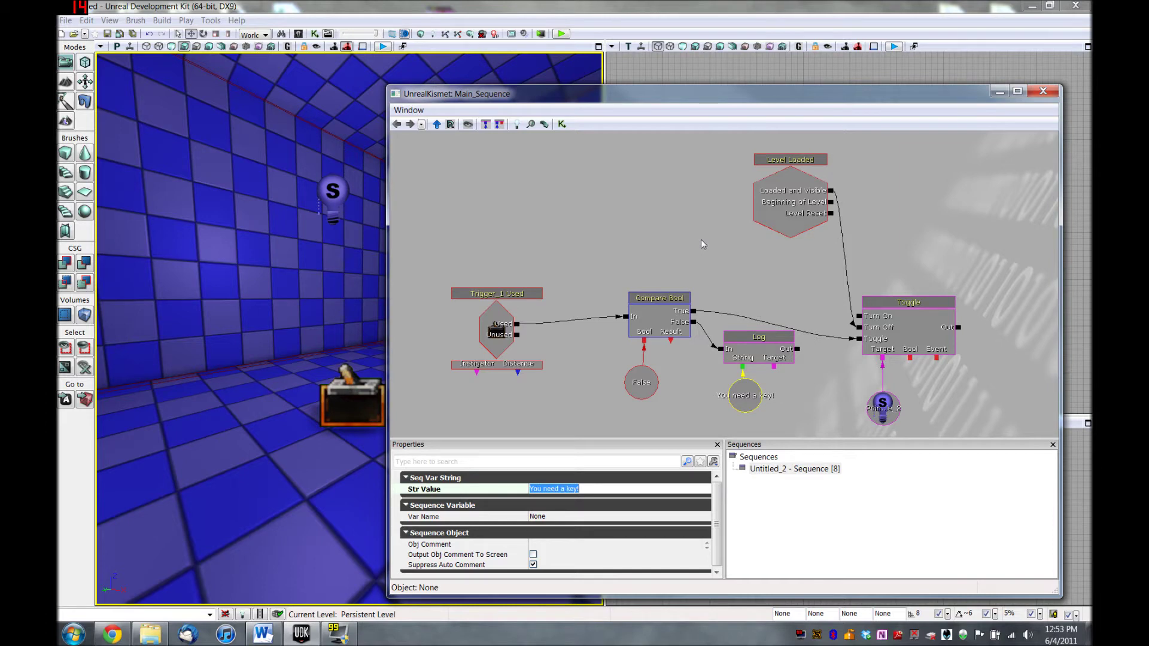
left_click(1049, 94)
Play the level from the floor near the trigger, use the trigger to test it, and exit the preview
right_click(421, 520)
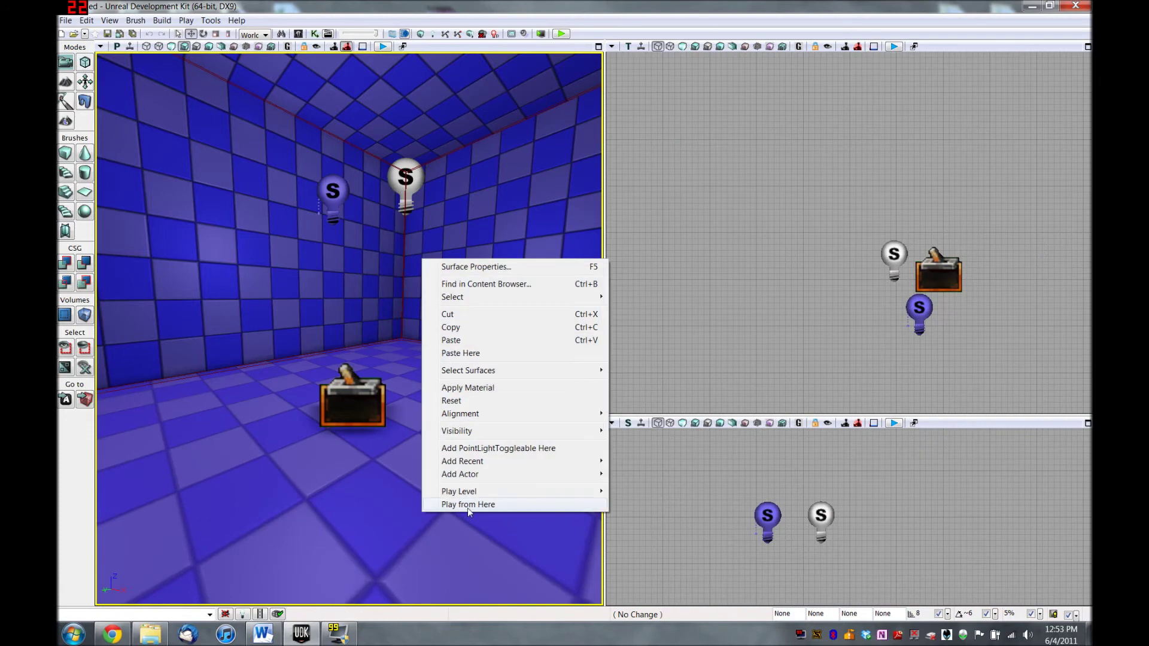
left_click(469, 504)
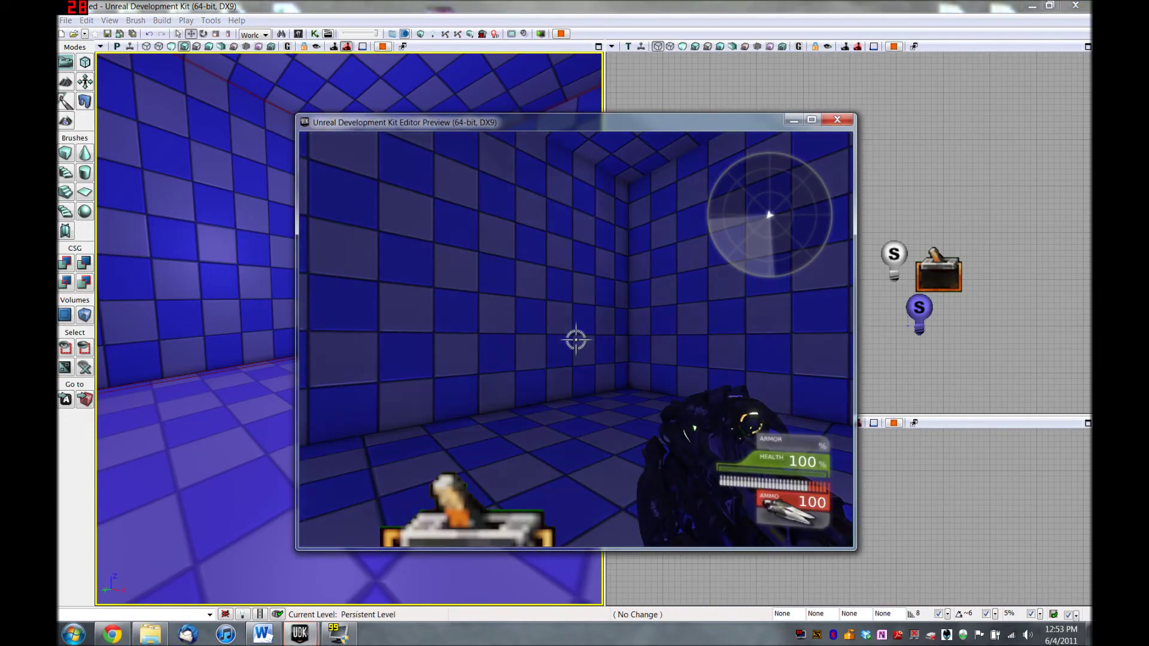
key("w")
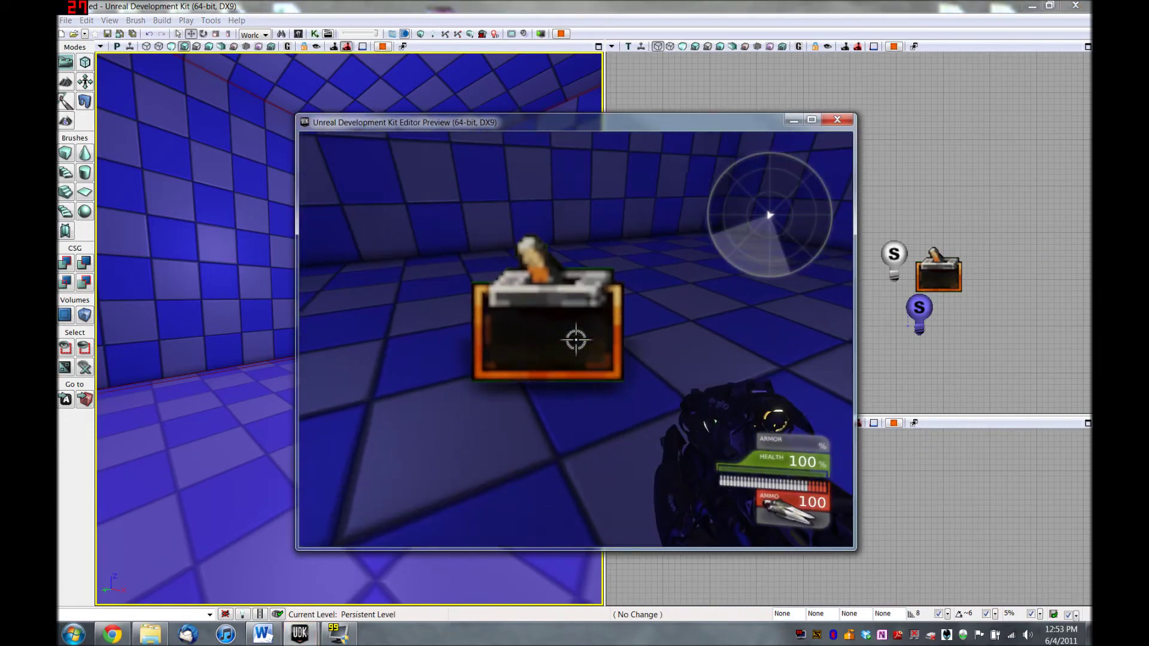
key("e")
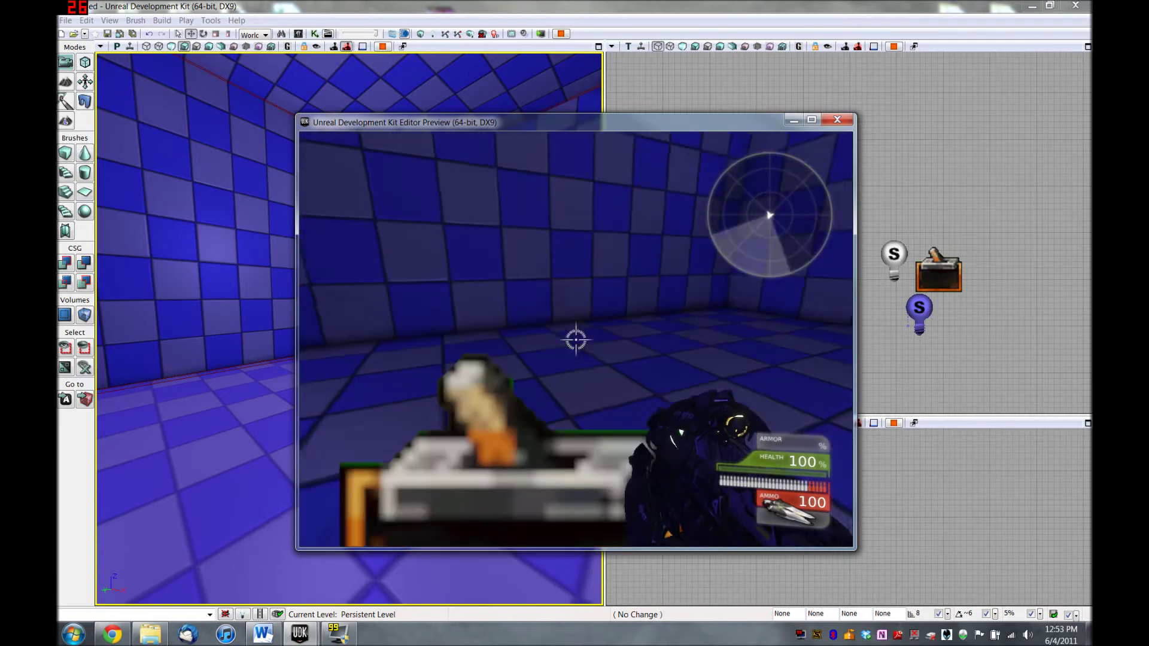
key("Escape")
Add a second Trigger actor on the floor near the room's wall, away from the existing trigger
mouse_move(470, 328)
right_mouse_down()
mouse_move(527, 310)
mouse_move(522, 321)
right_mouse_up()
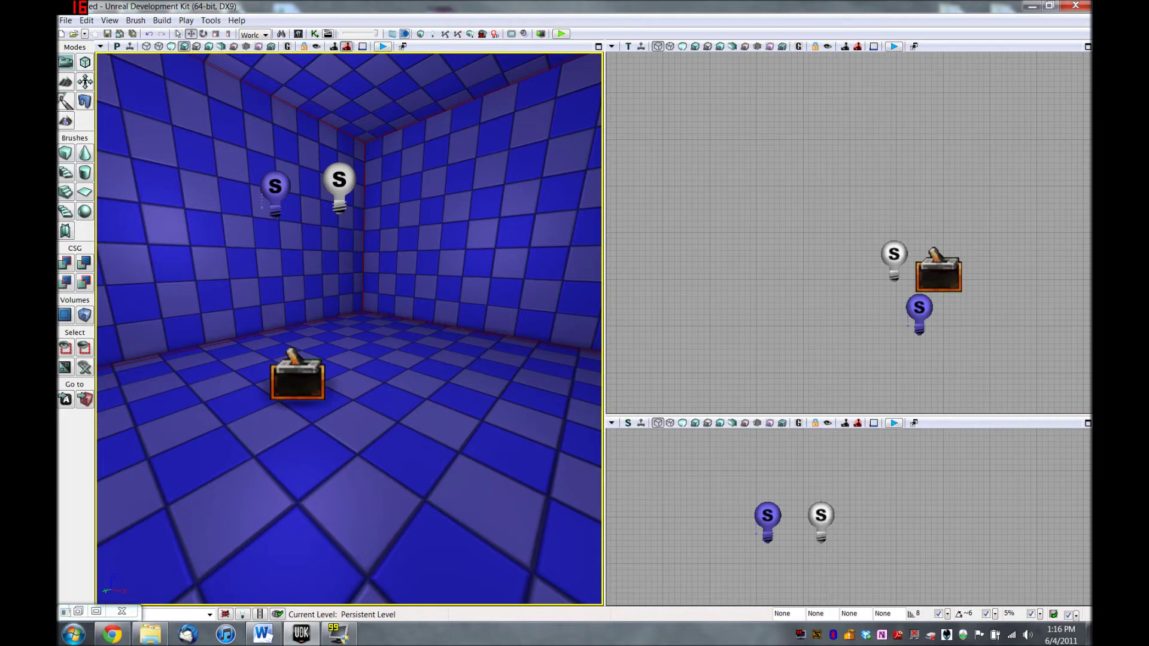
right_click(480, 392)
mouse_move(565, 356)
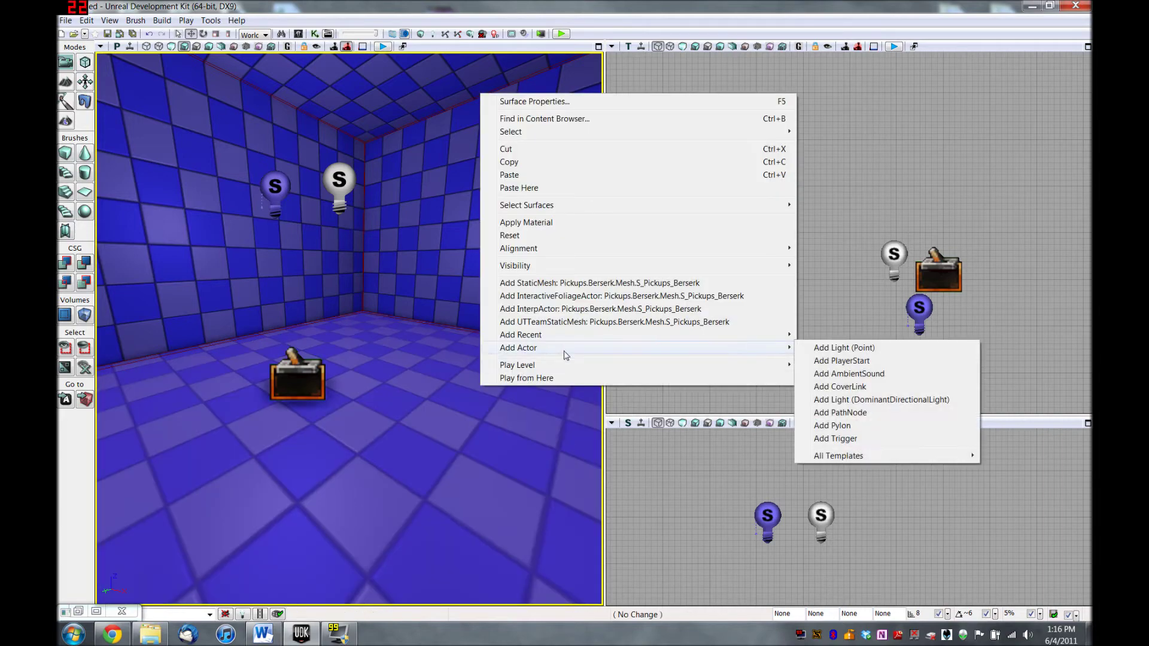
left_click(888, 441)
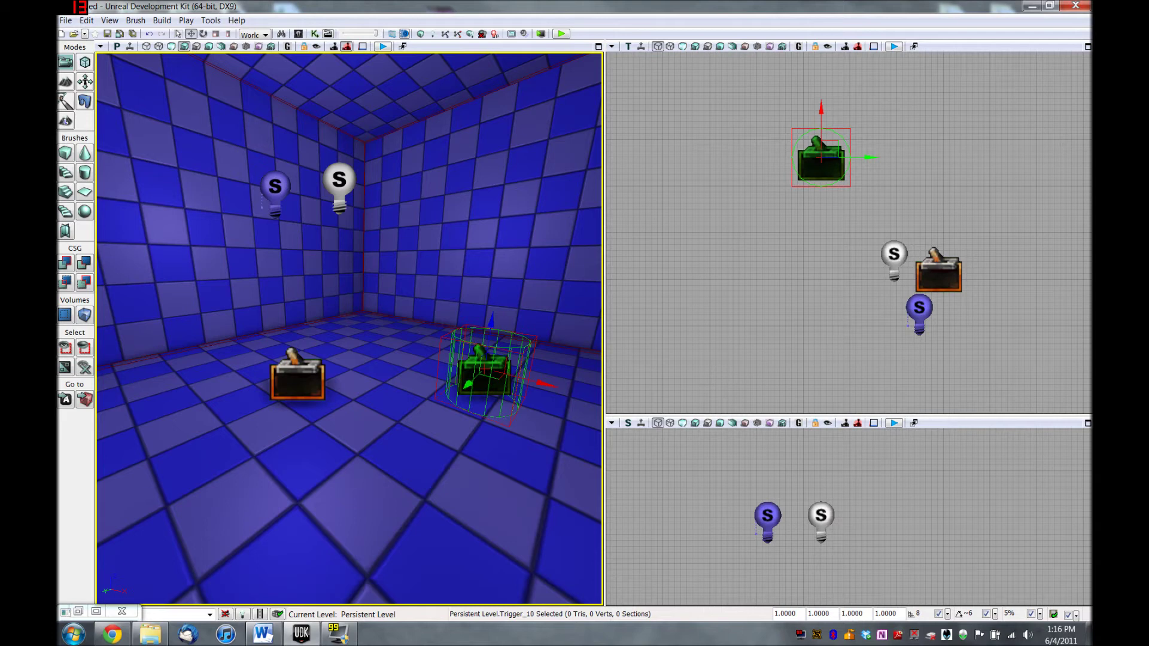
Open Kismet and add a Touch event for the second trigger below the existing Trigger Used event
left_click(315, 34)
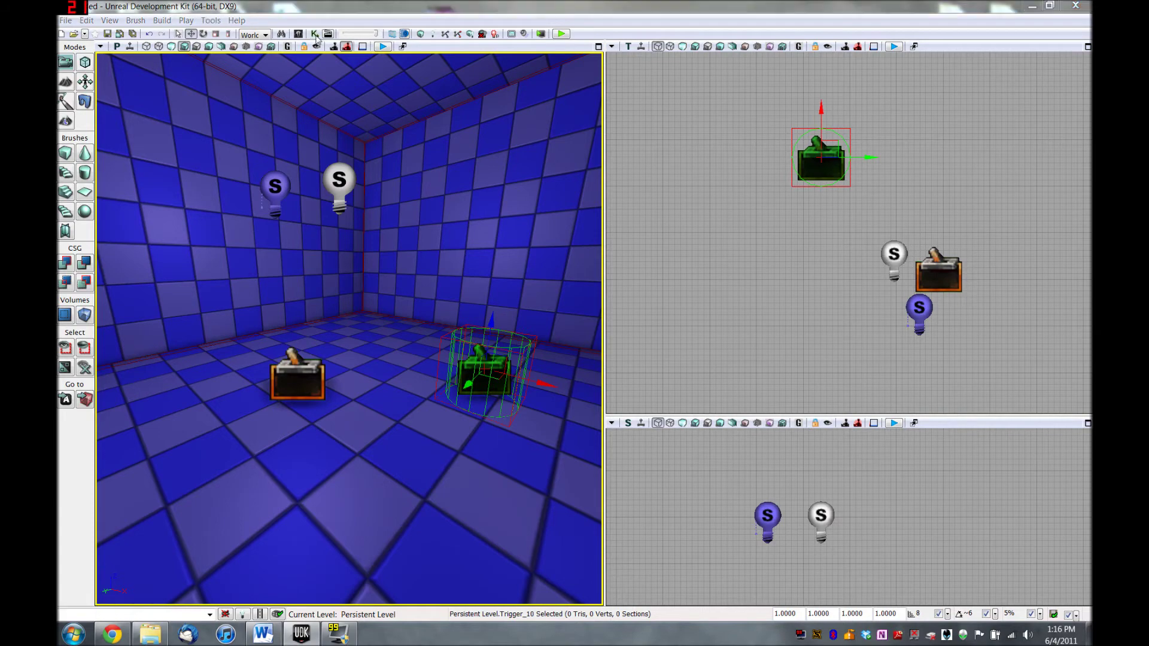
left_click_drag(562, 418, 583, 289)
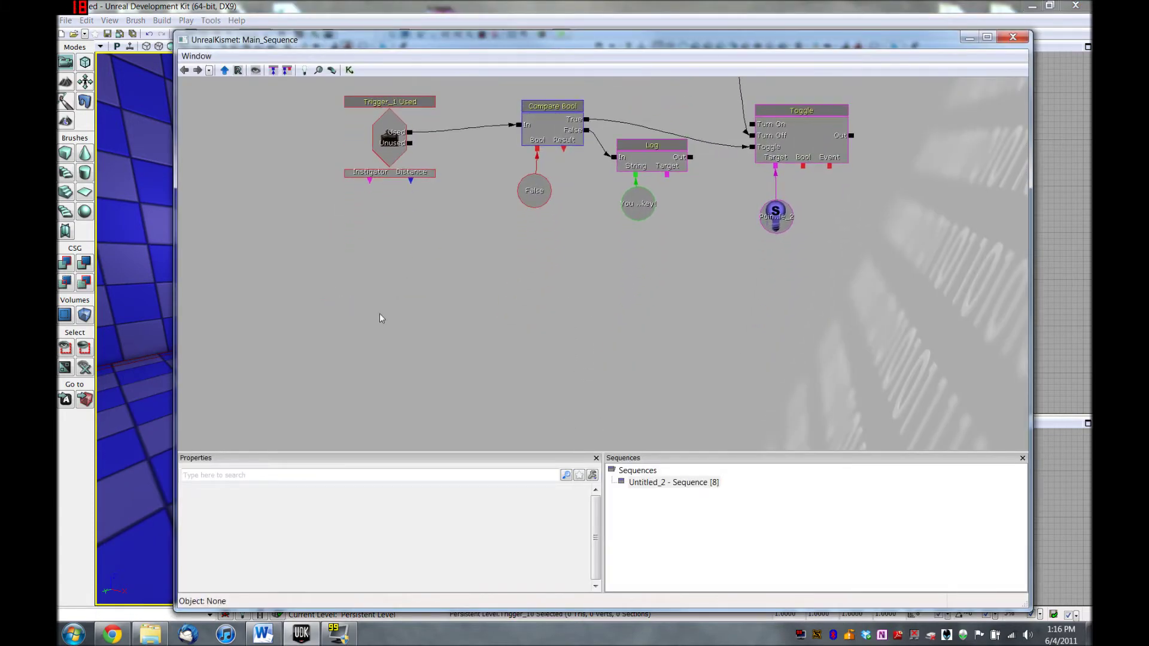
right_click(313, 320)
mouse_move(445, 428)
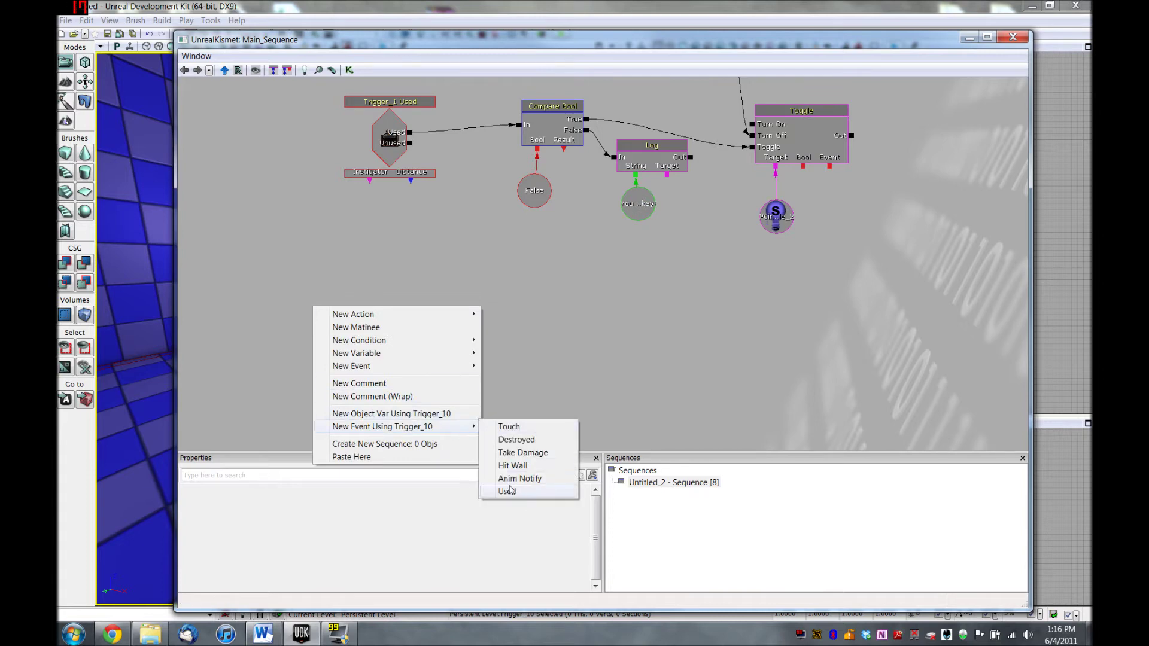
left_click(518, 426)
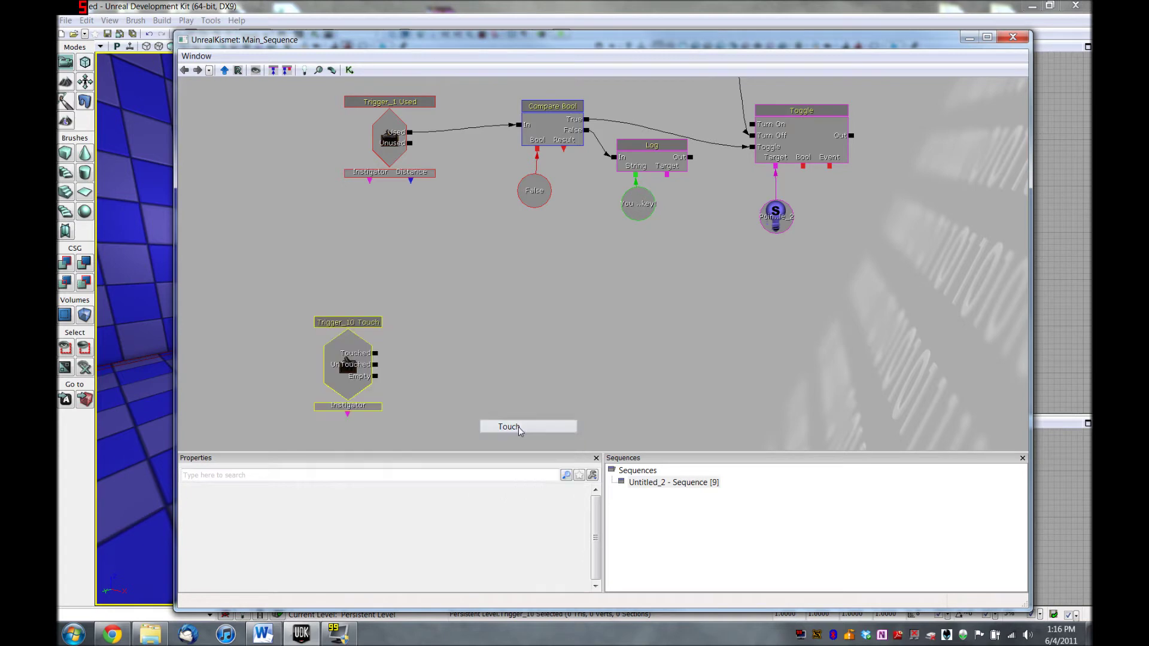
left_click_drag(356, 372, 356, 334, "ctrl")
left_click_drag(377, 418, 377, 359)
left_click(354, 333)
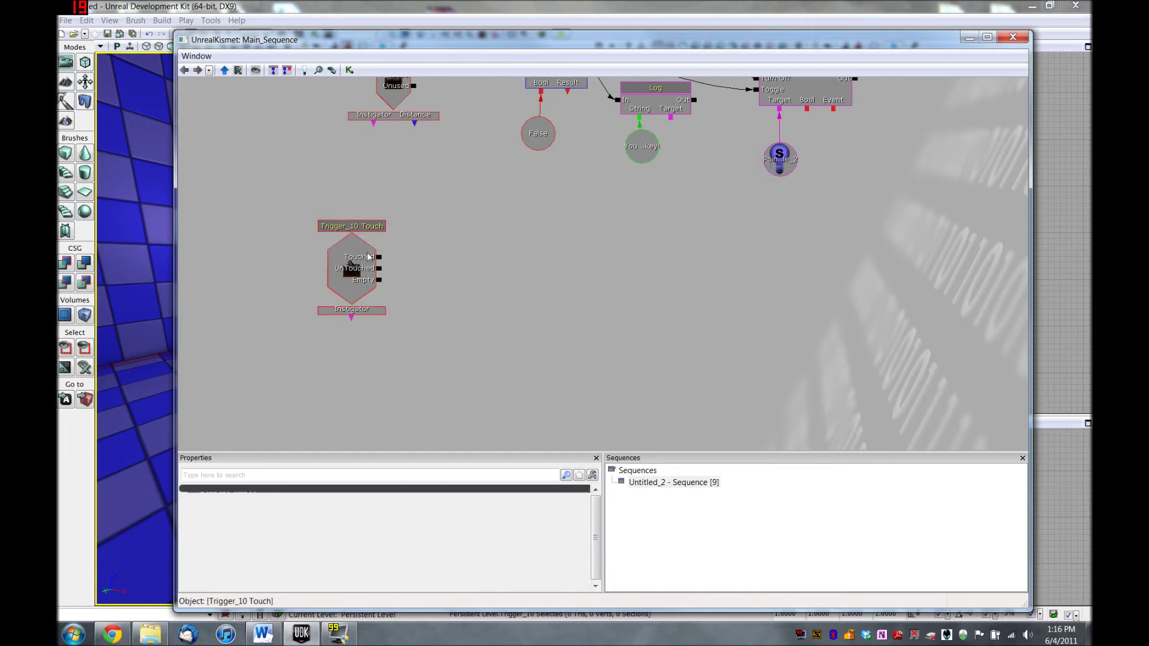
Create a Player variable below the Touch event and link the event's Instigator to it
right_click(350, 356)
mouse_move(419, 389)
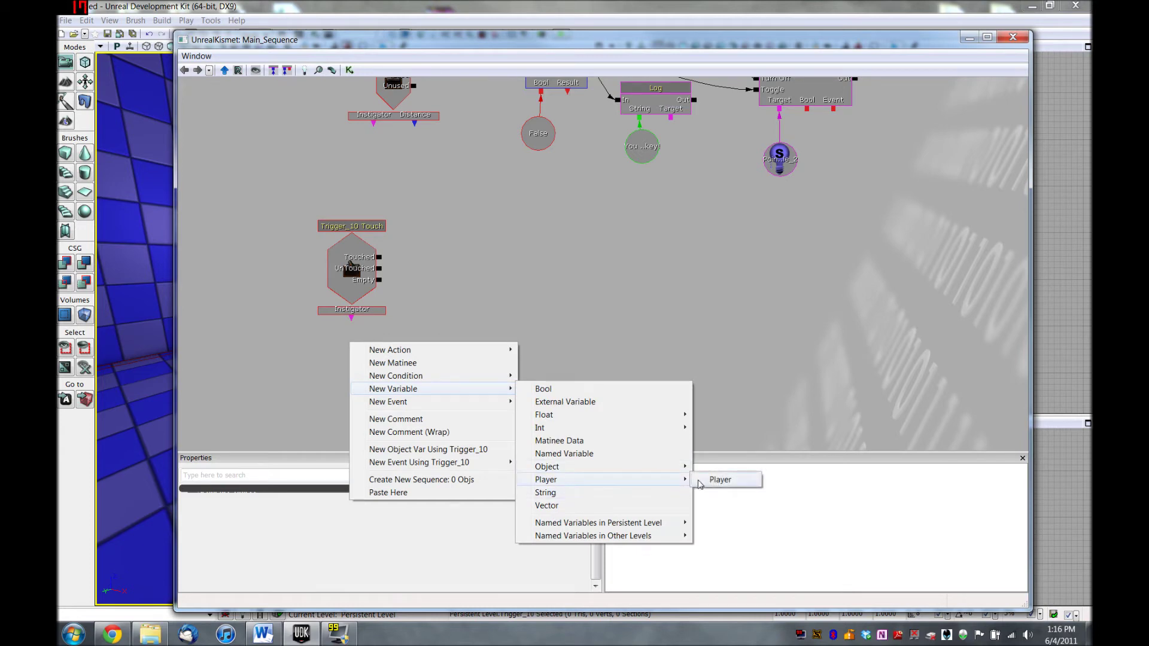
left_click(703, 482)
left_click_drag(352, 319, 347, 395)
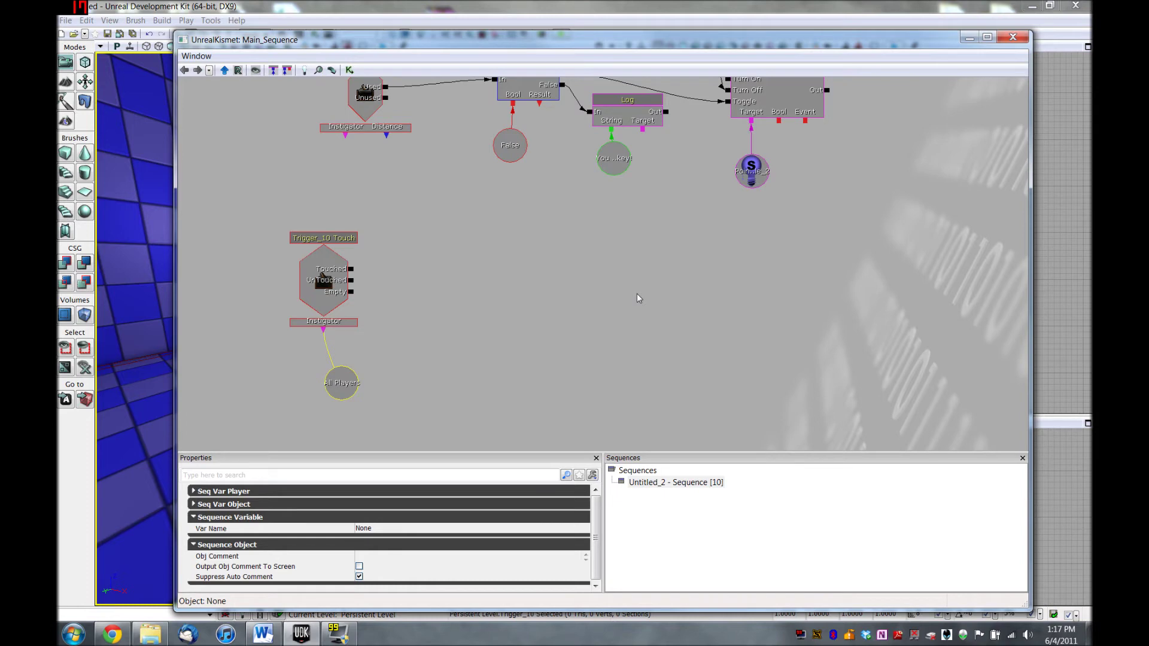
Add the object comment "Does the player have the key?" to the Compare Bool condition
left_click_drag(610, 274, 594, 324)
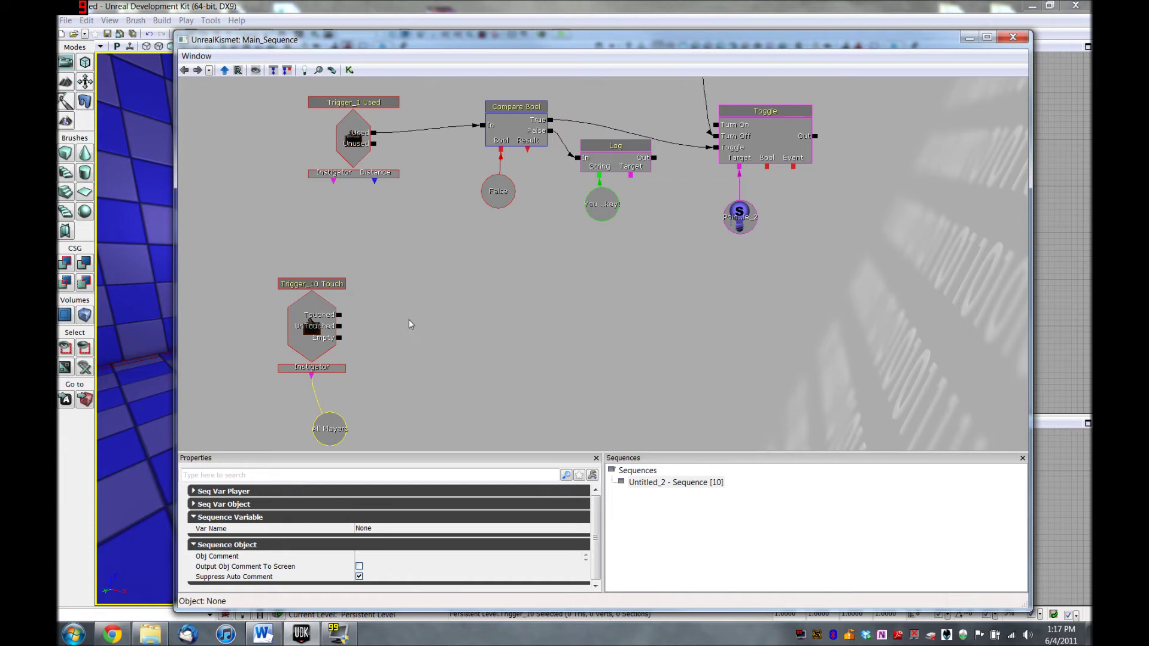
left_click_drag(460, 272, 433, 397)
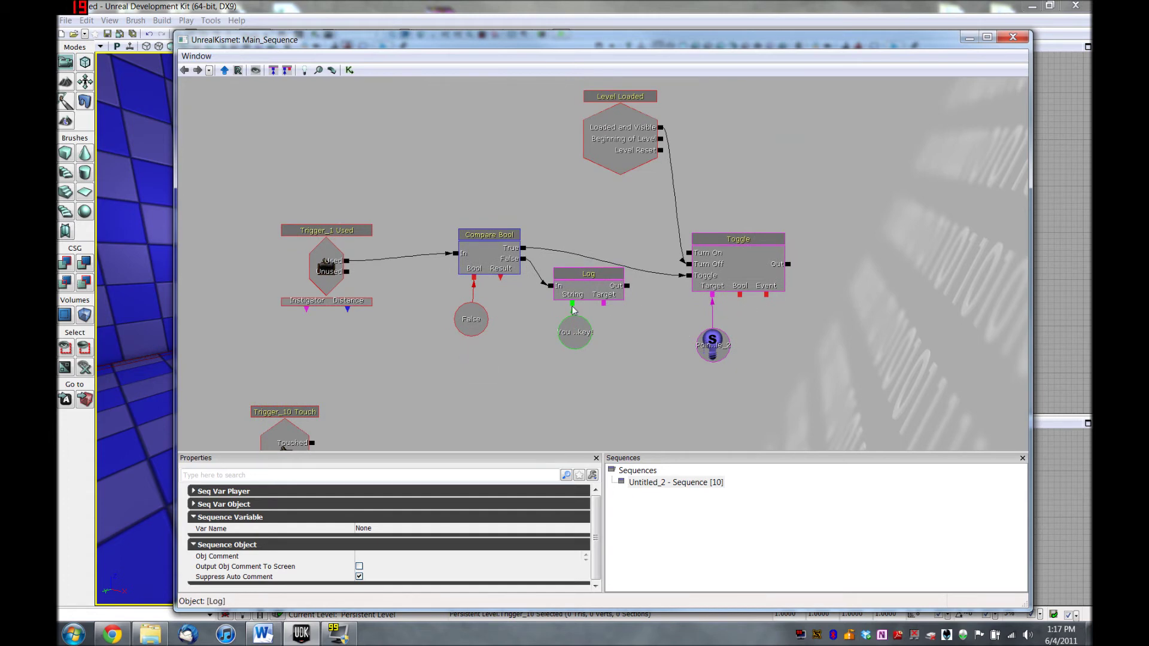
left_click_drag(569, 306, 573, 328)
left_click(494, 239)
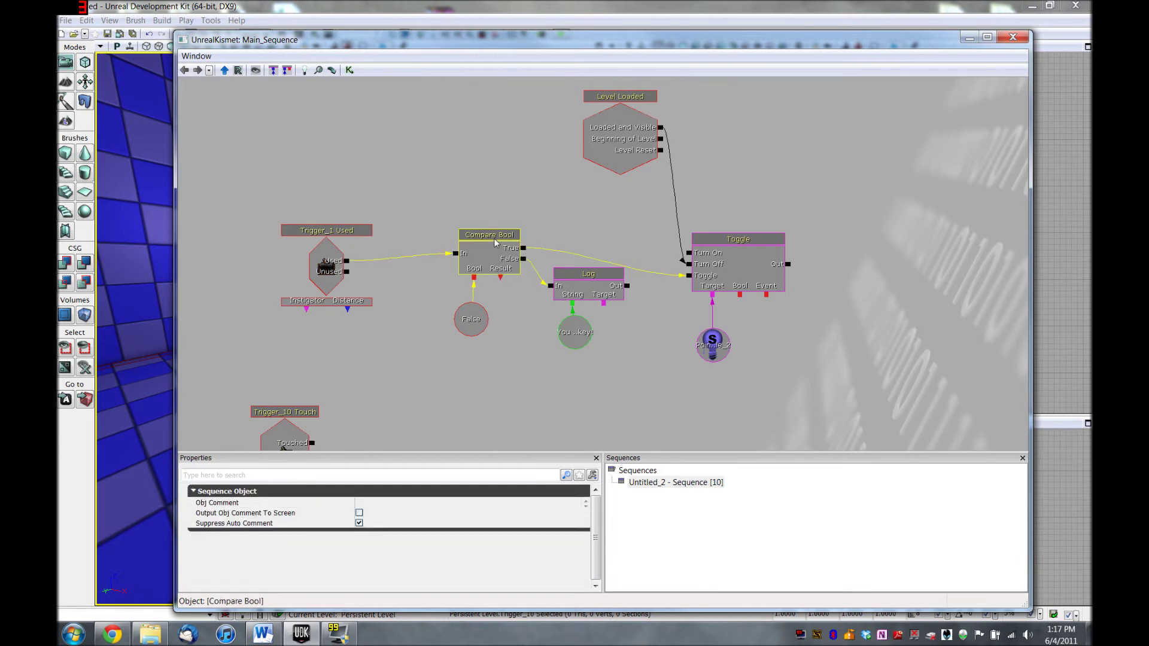
left_click(405, 504)
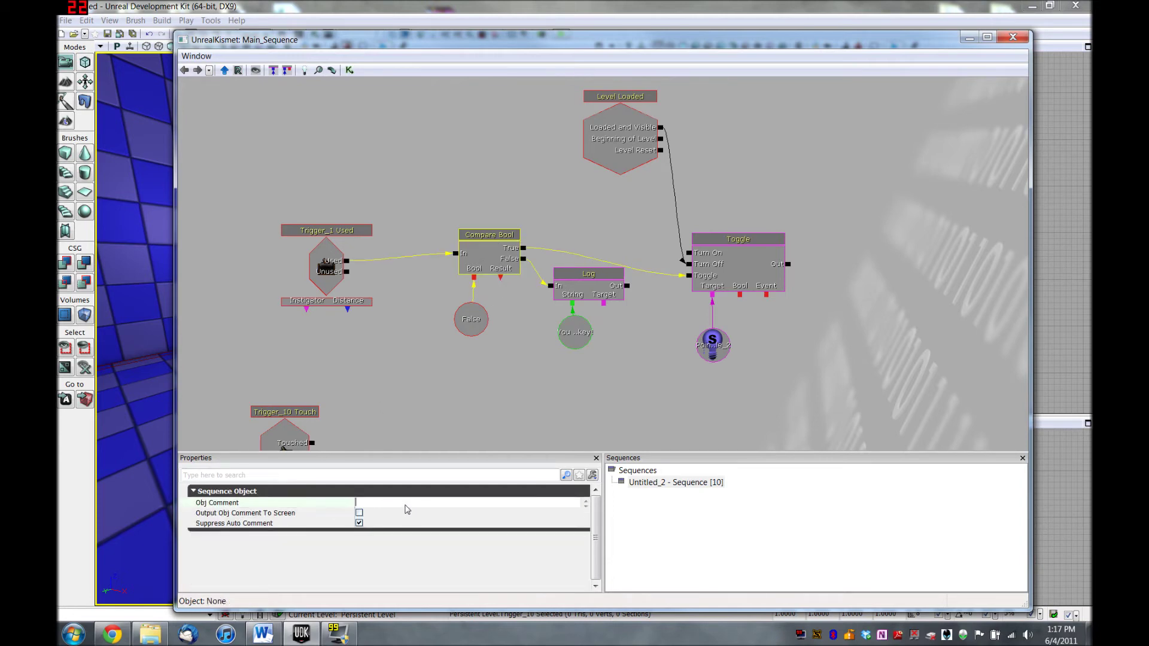
type("Does the player have the key?")
key("Return")
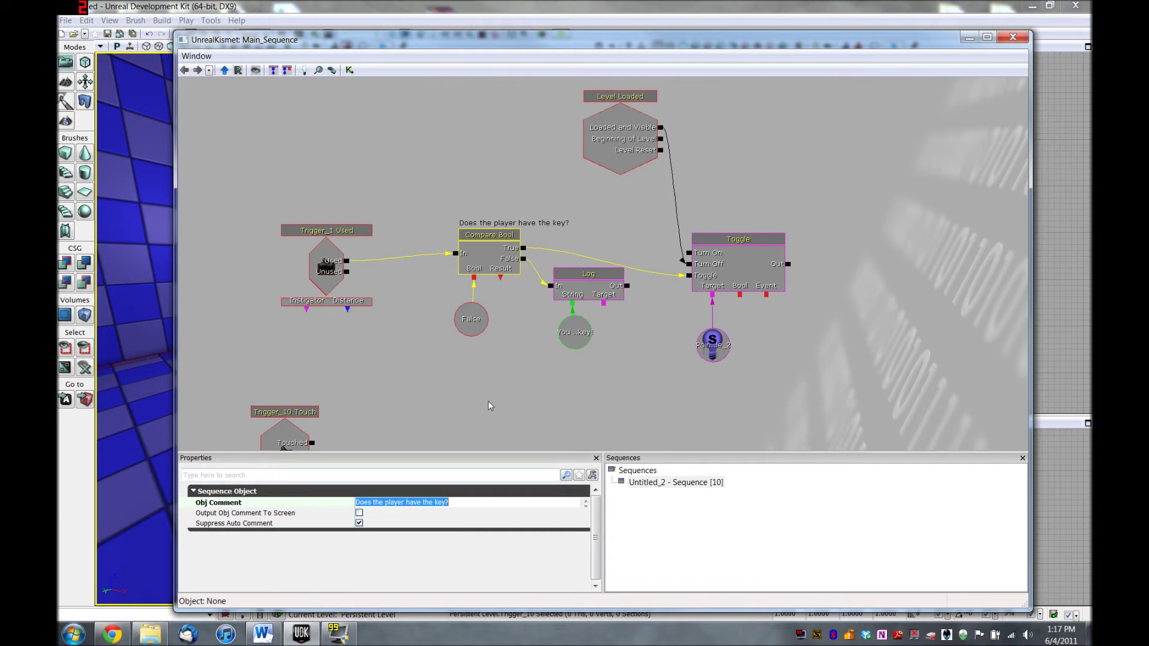
Add a Set Variable Bool action beside the Touch event and link the event's Touched output to its In
left_click_drag(494, 424, 534, 267)
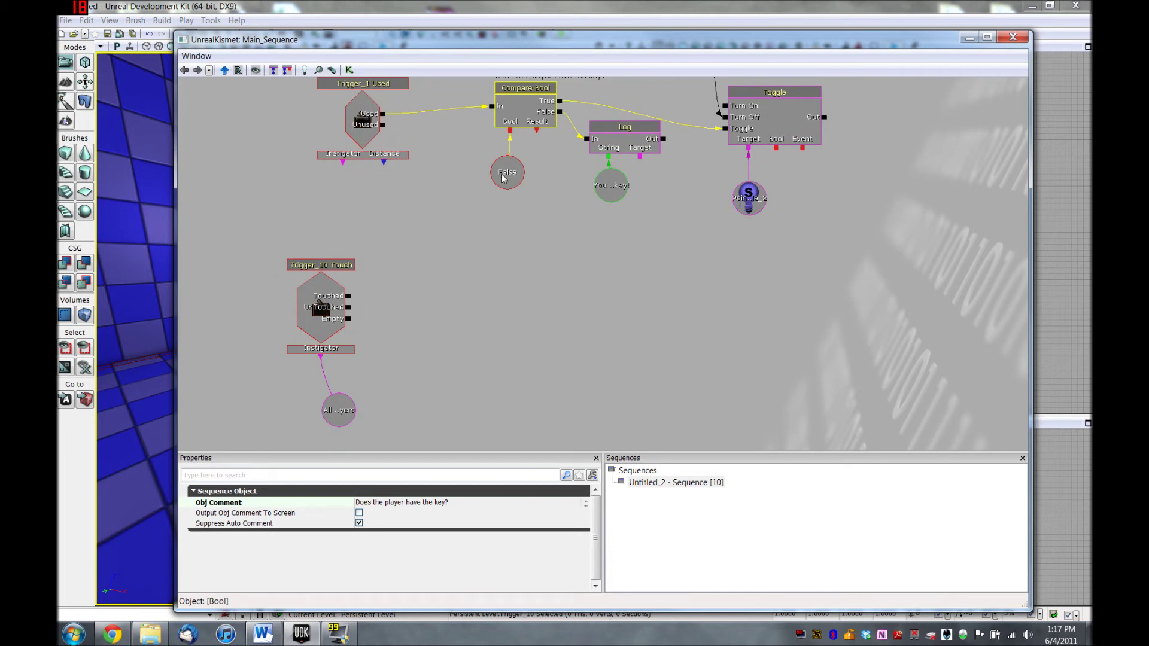
right_click(401, 303)
mouse_move(426, 301)
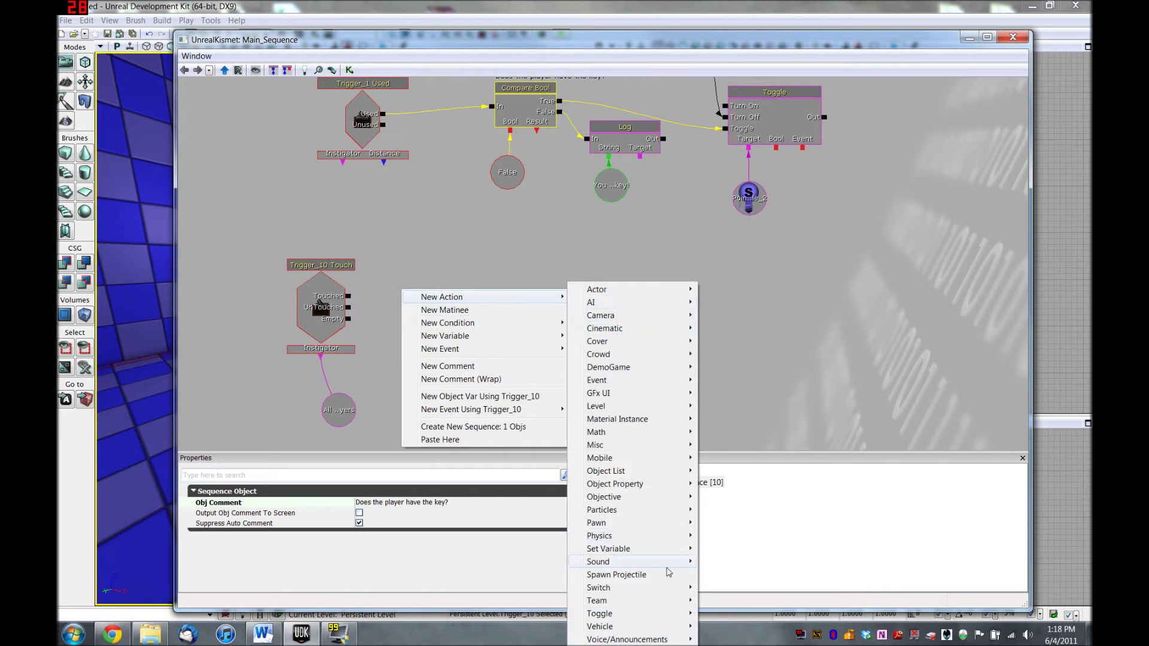
mouse_move(670, 550)
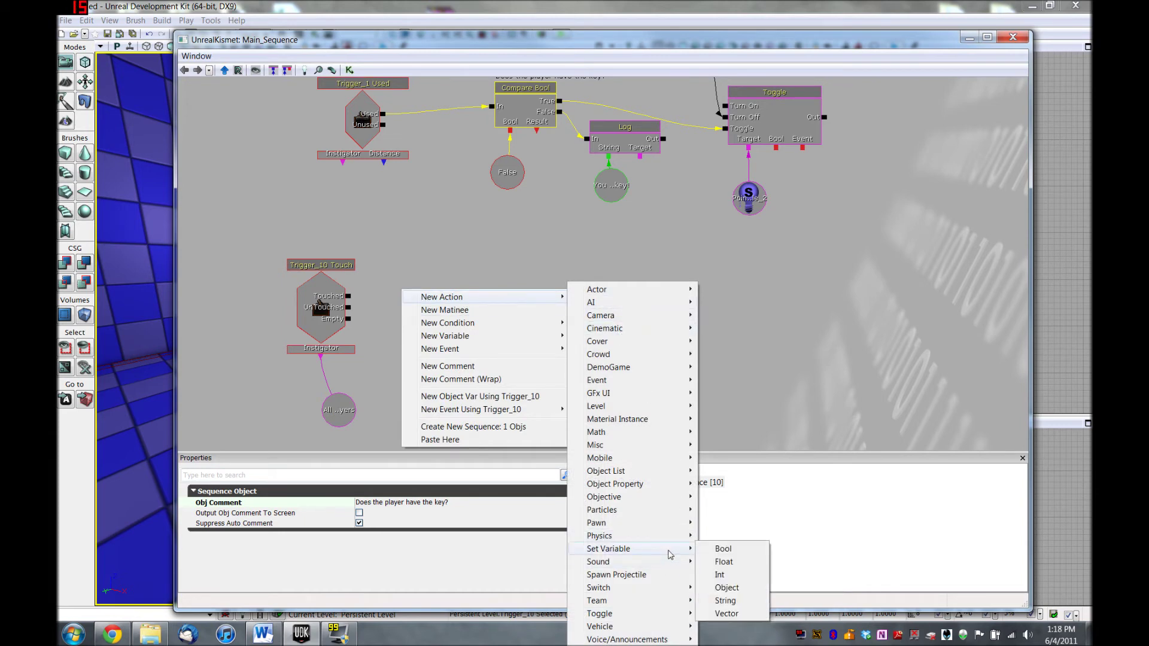
left_click(720, 549)
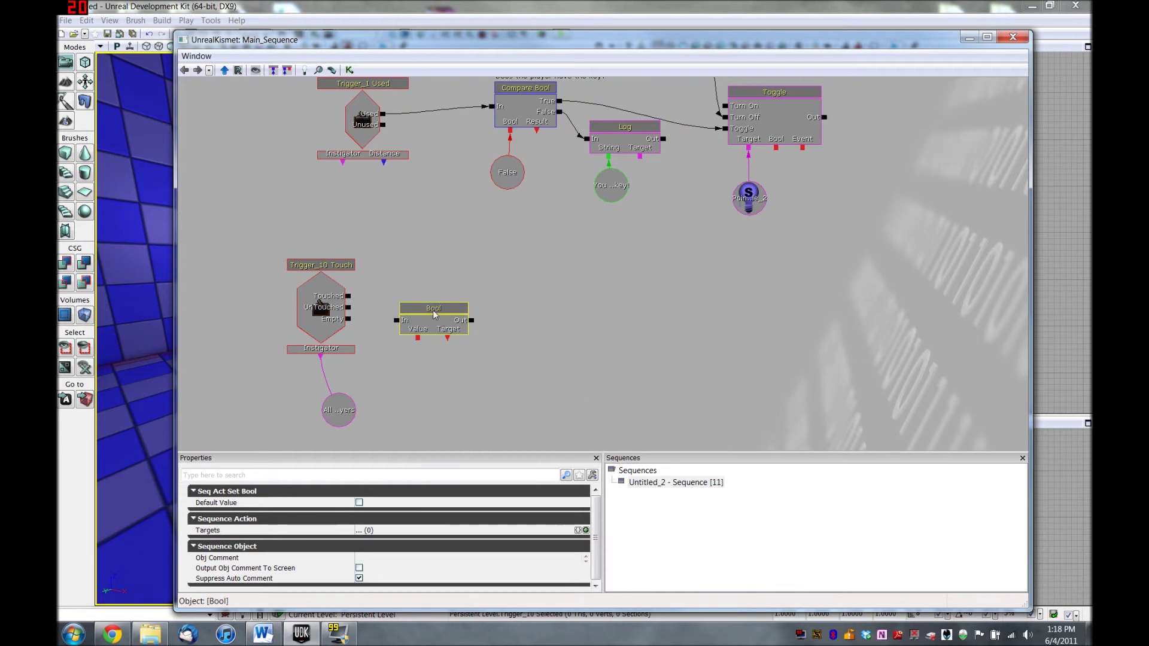
left_click_drag(433, 310, 443, 304)
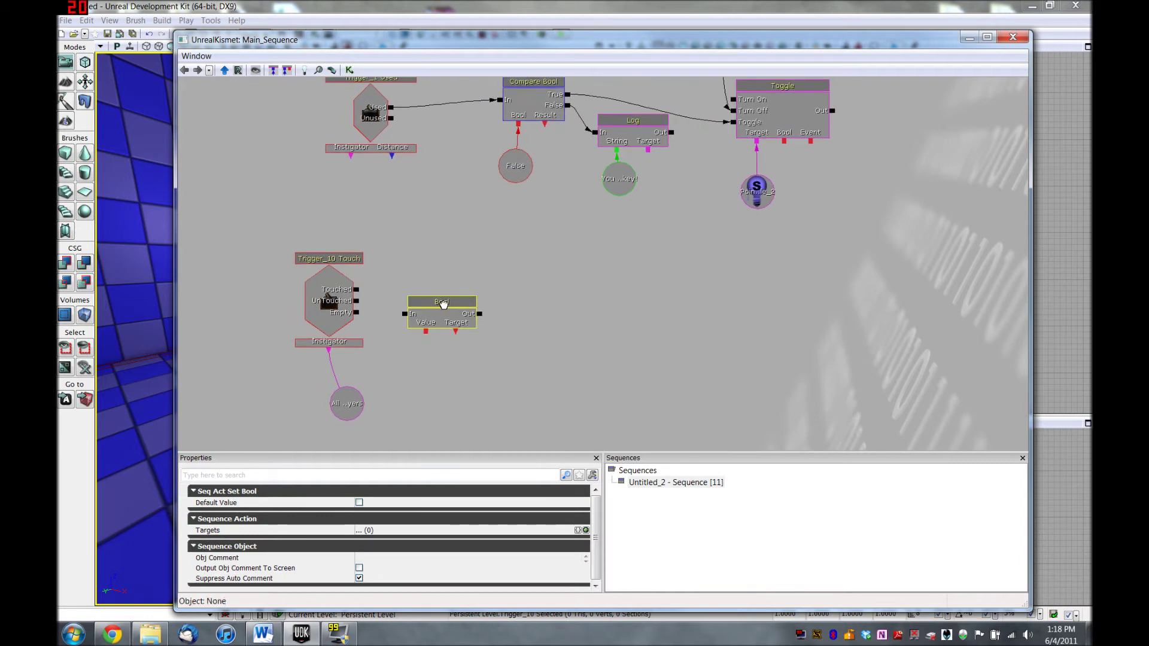
left_click(365, 298)
left_click_drag(355, 293, 402, 318)
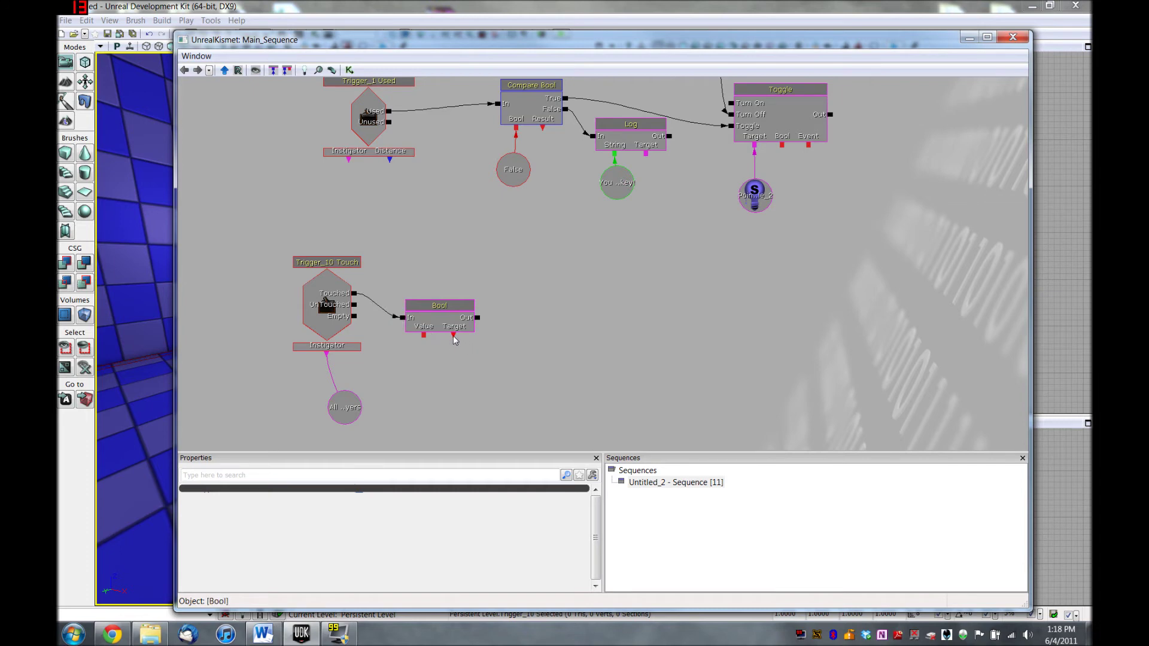
Link the Bool action's Target to the Compare Bool's variable and create a new Bool variable on its Value
left_click_drag(453, 335, 511, 176)
left_click(422, 335)
right_click(422, 336)
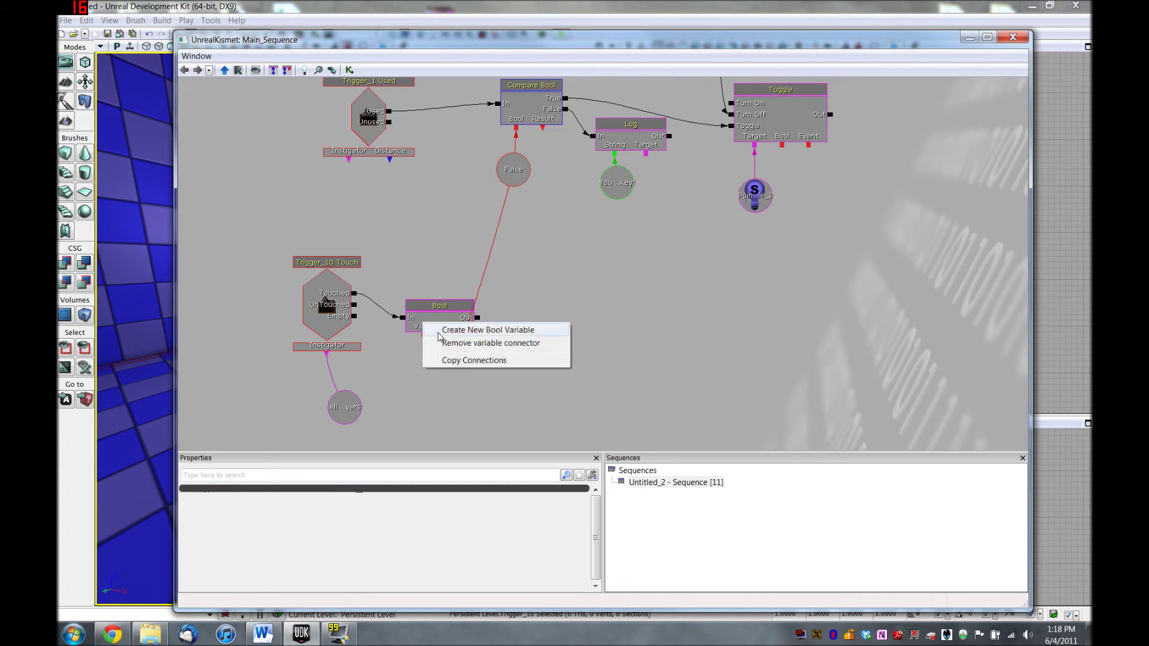
left_click(478, 331)
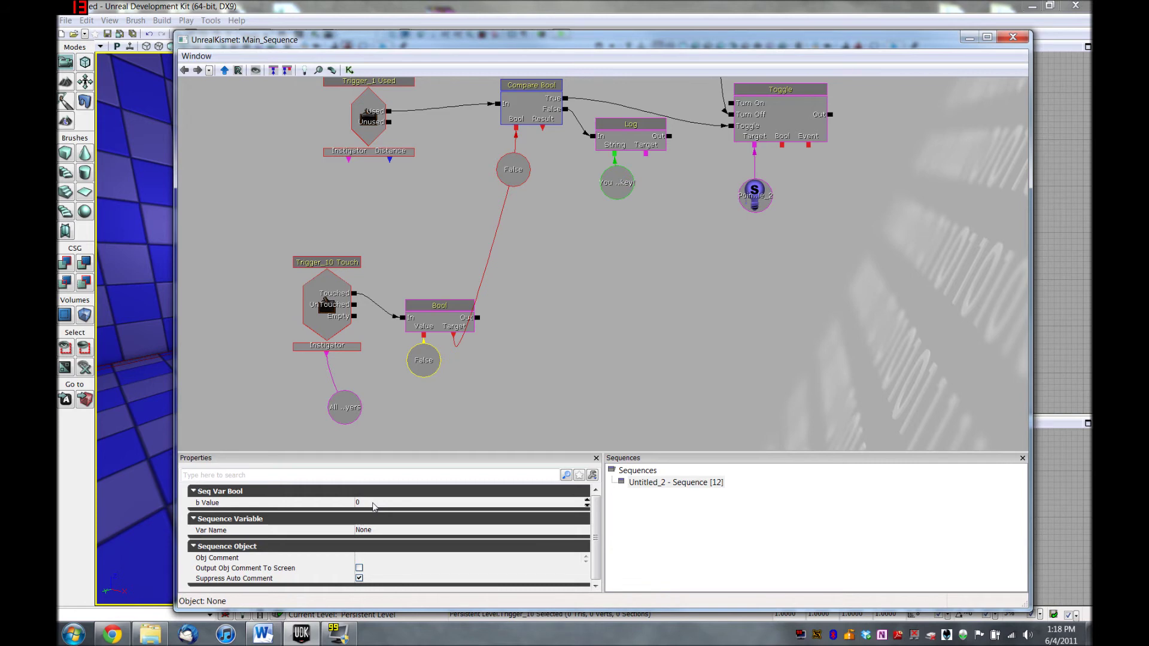
Set the new Bool variable's b Value to 1 and minimize Kismet
left_click(372, 502)
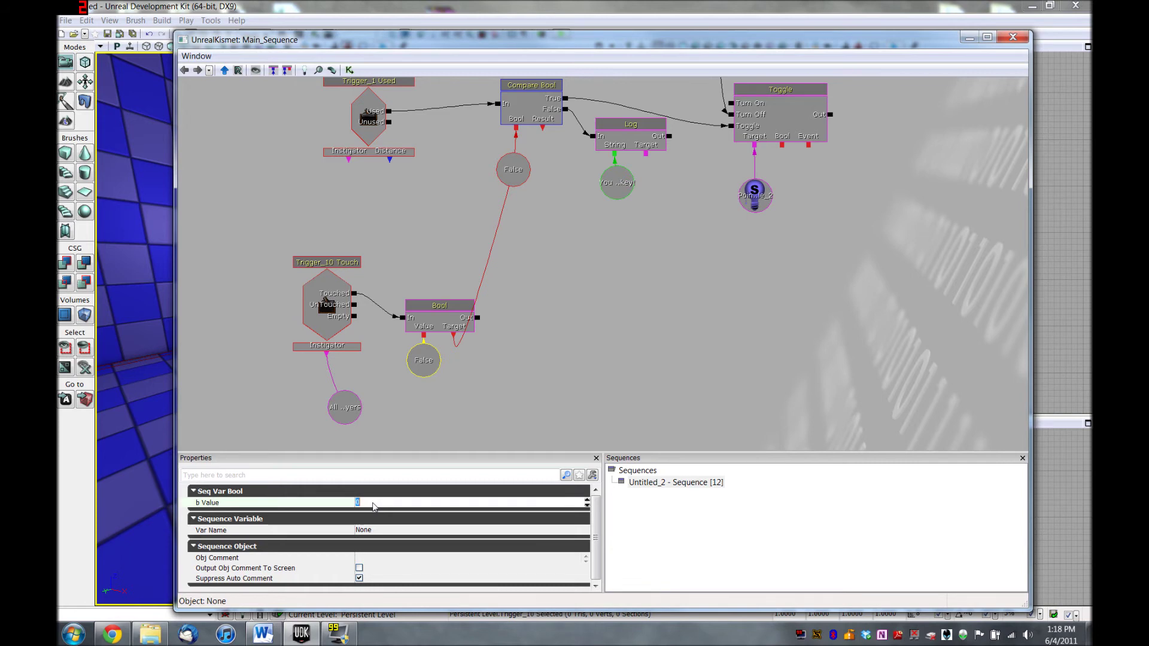
type("1")
key("Return")
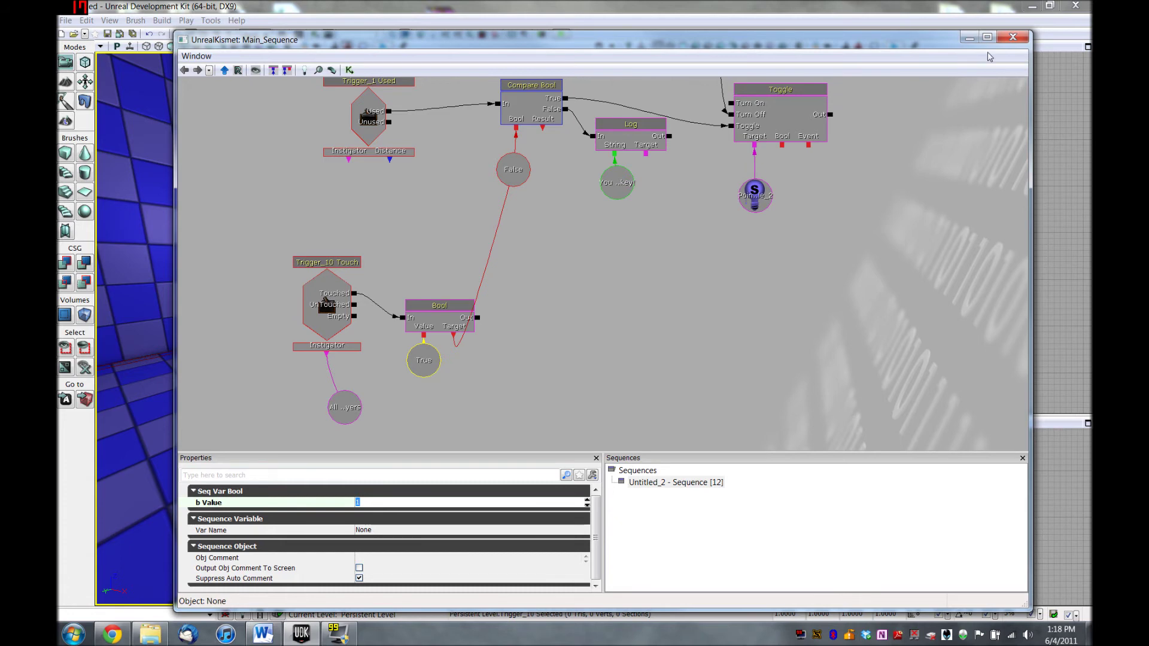
left_click(969, 38)
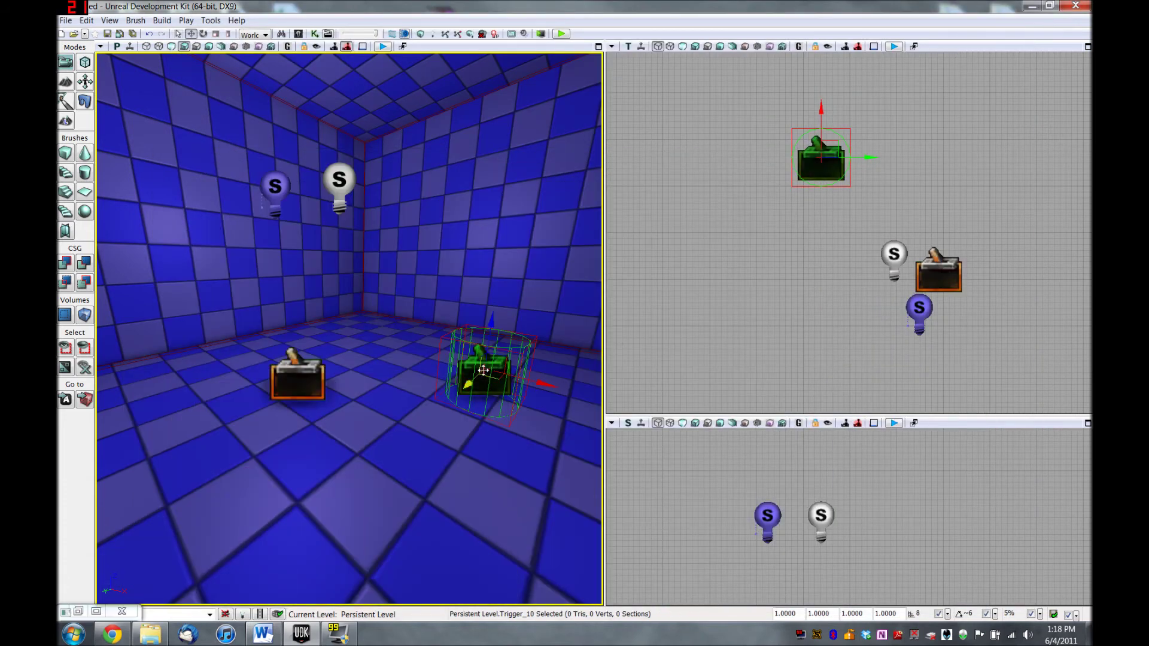
Turn off the Hidden option in the second trigger's properties and close them
double_click(503, 387)
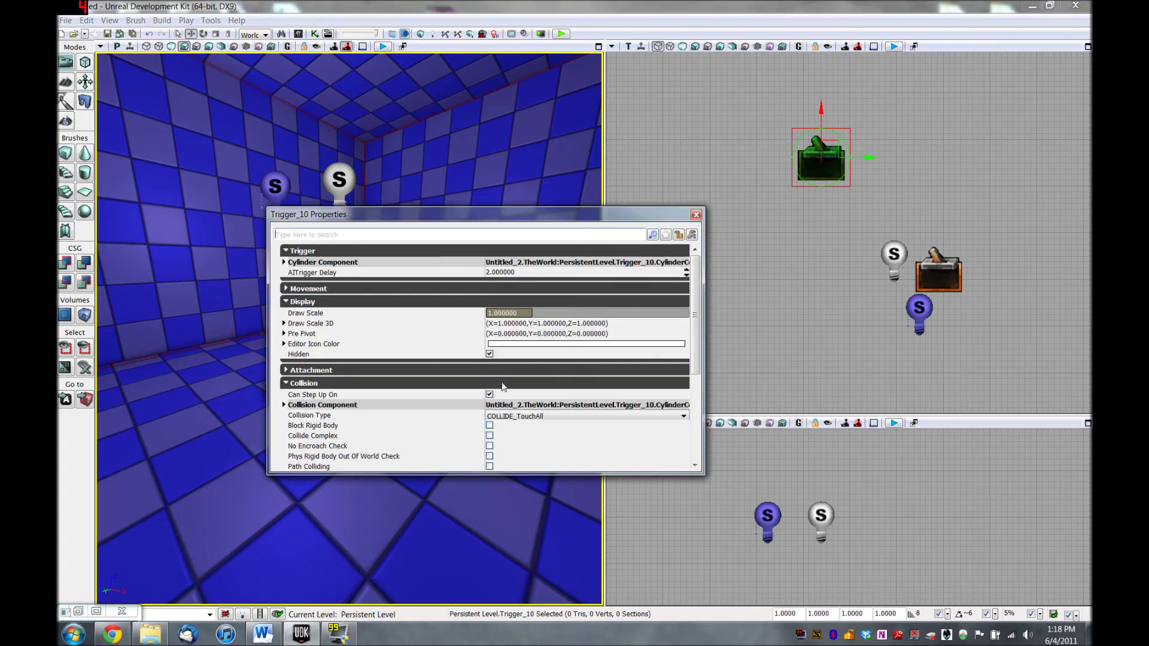
left_click(489, 354)
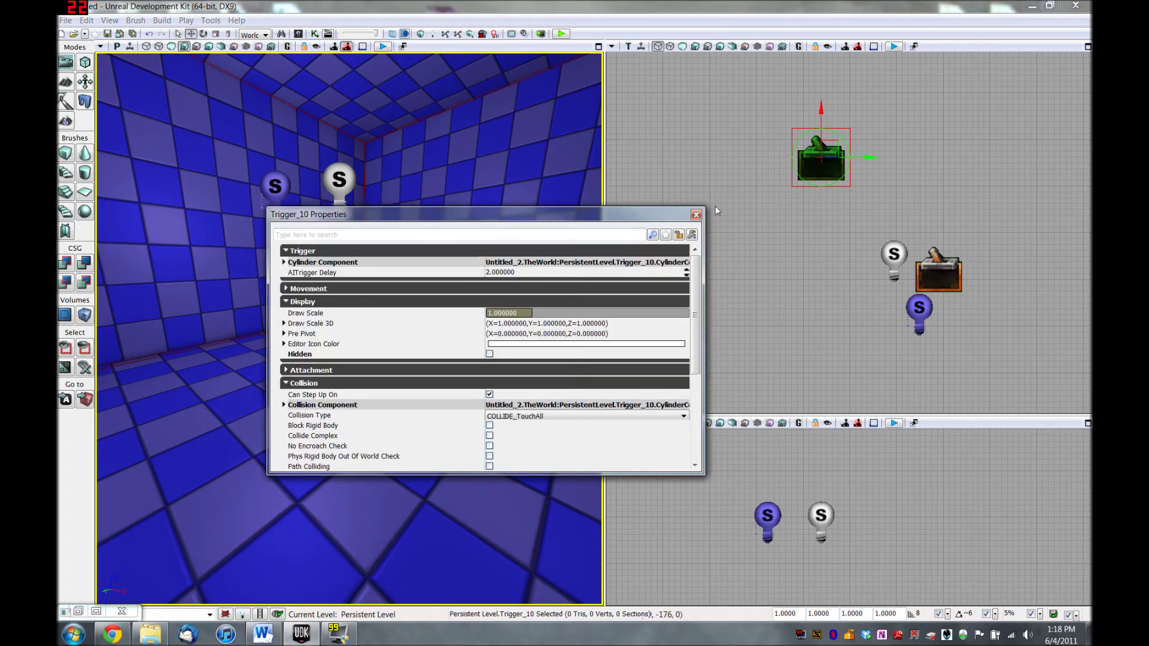
left_click(697, 216)
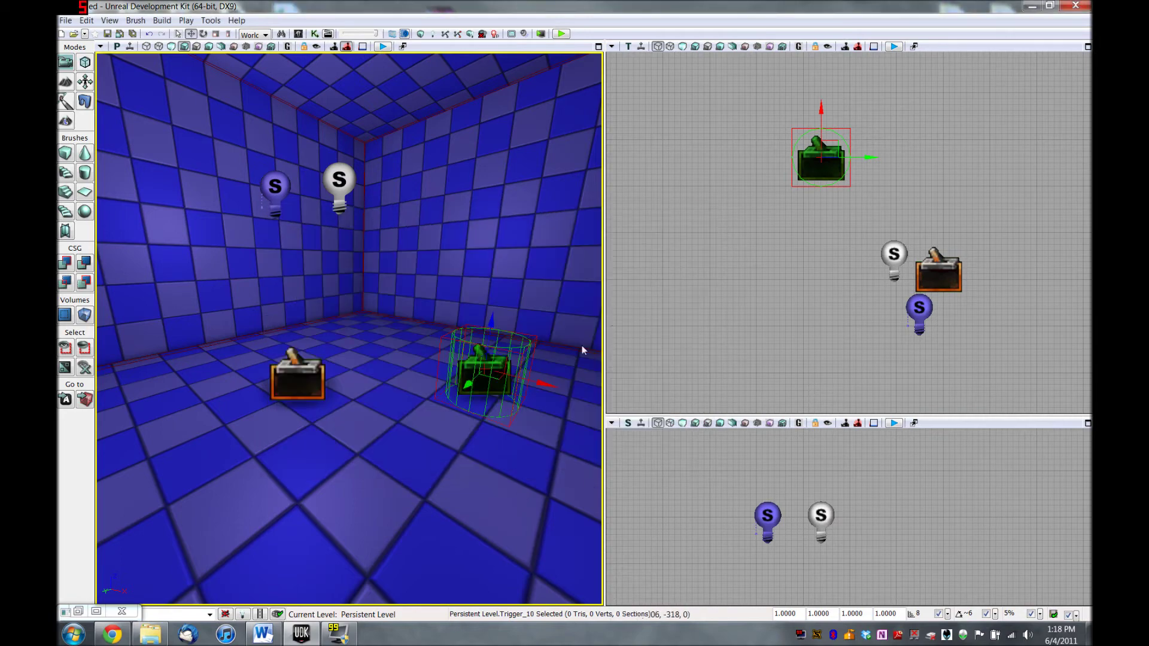
Play the level from here and use the first trigger twice before touching the second trigger
right_click(359, 198)
left_click(395, 484)
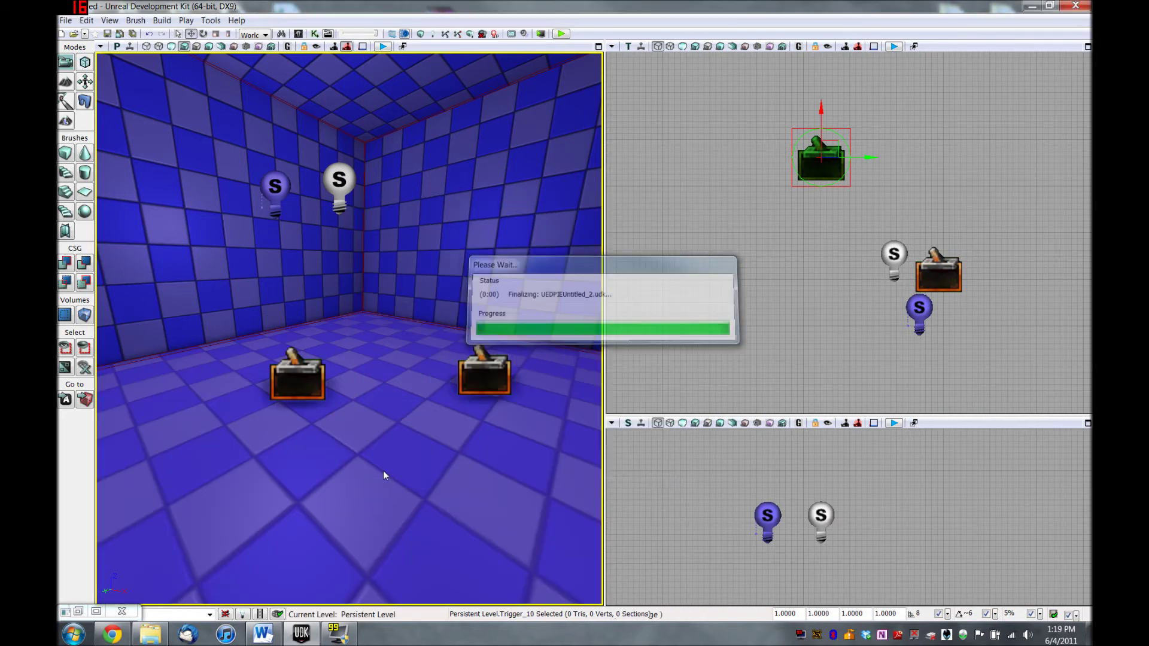
key("w")
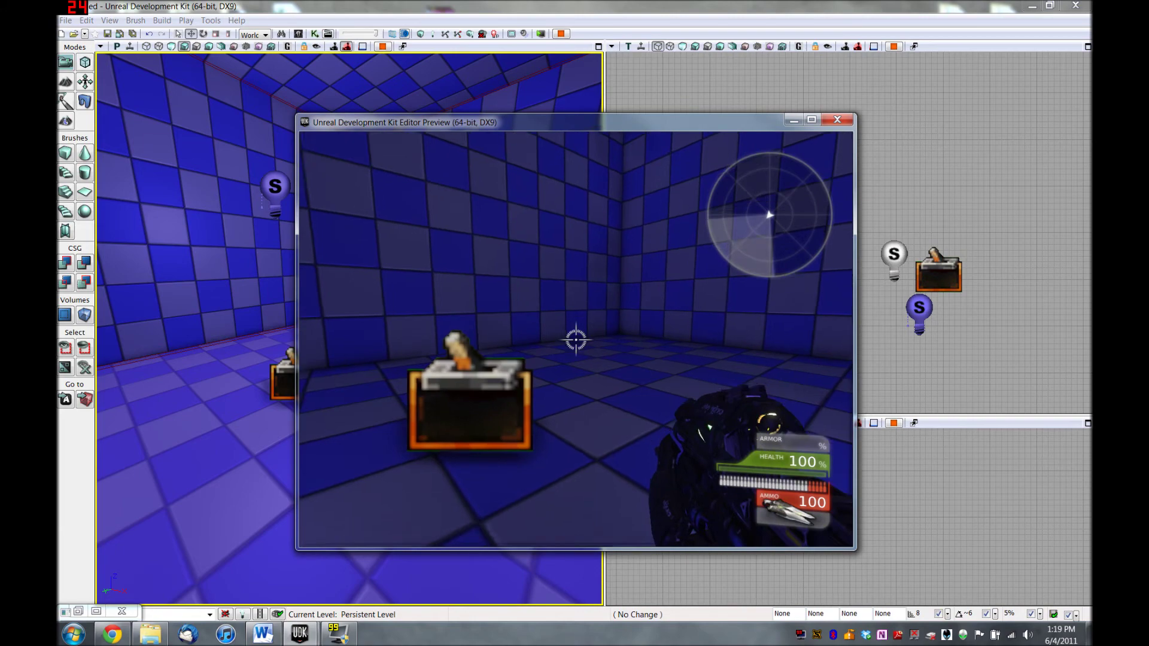
key("e")
key("e")
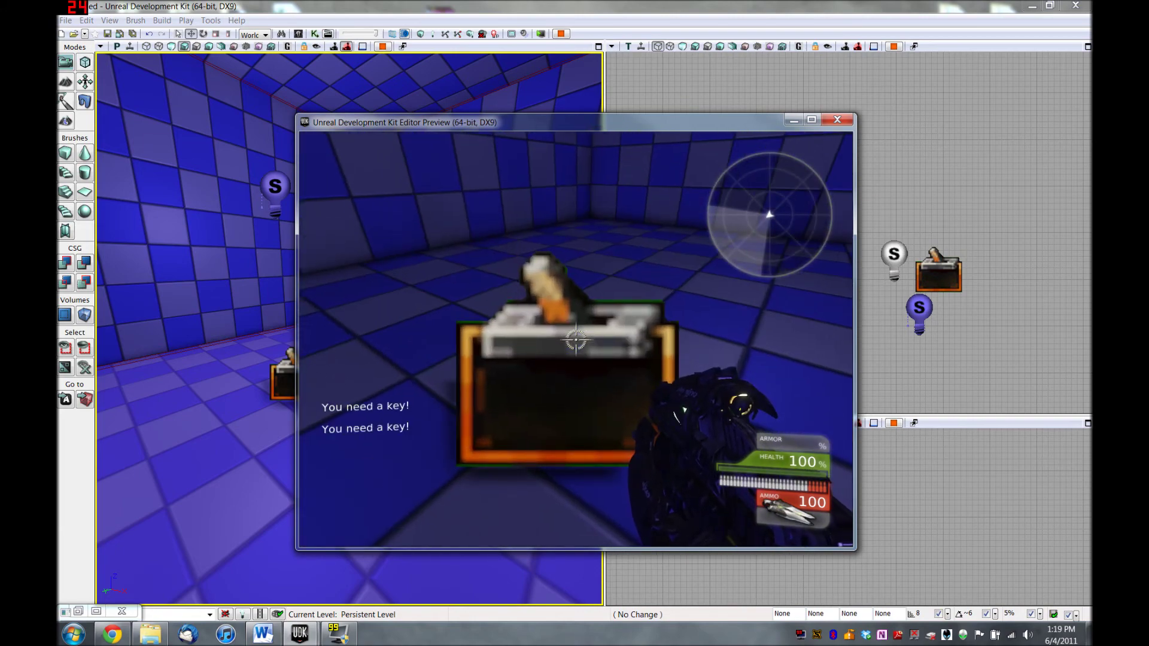
Walk into the second trigger, return to the first trigger to use it several times, and exit the preview
key("s")
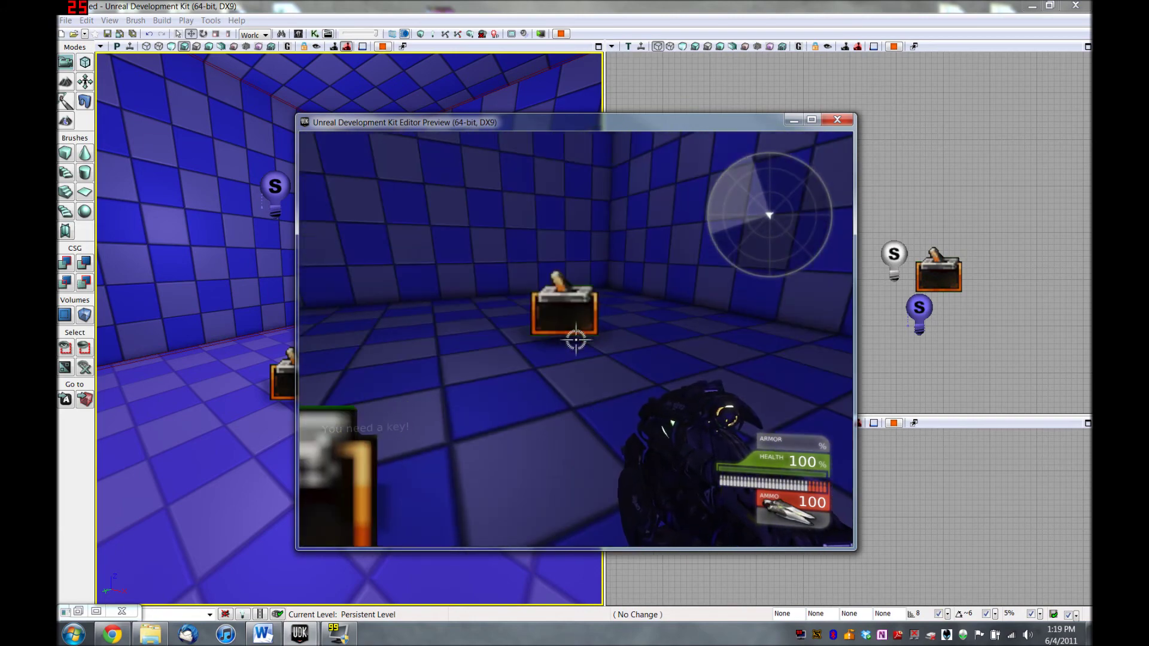
key("w")
key("s")
key("w")
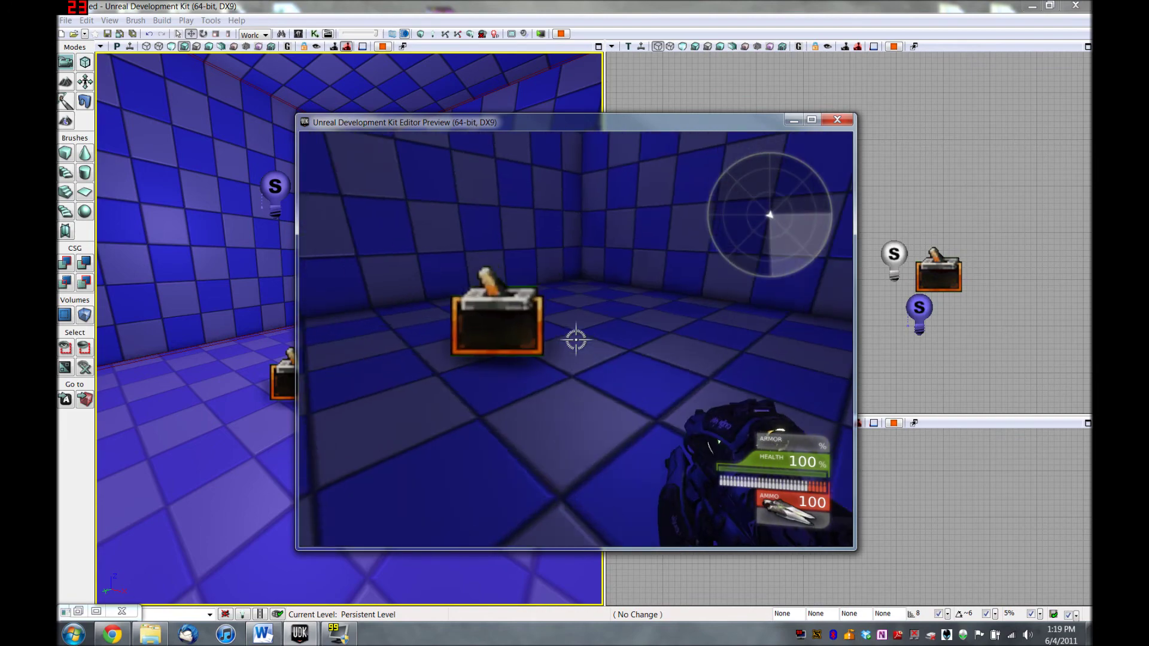
key("e")
key("e")
key("e")
key("e")
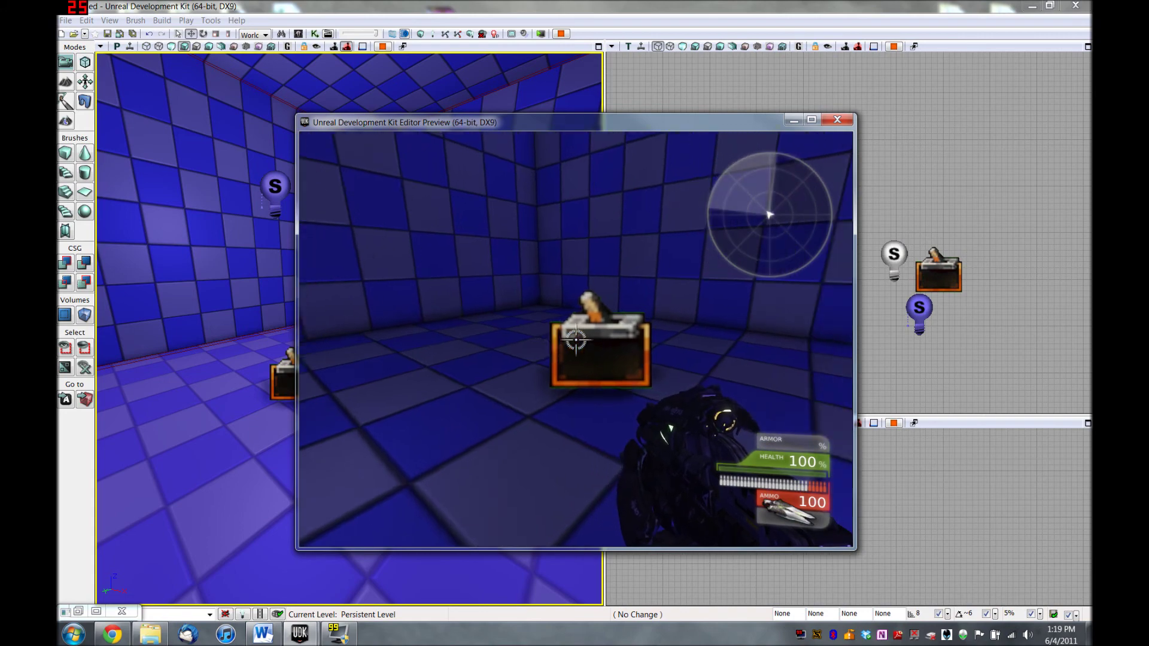
key("Escape")
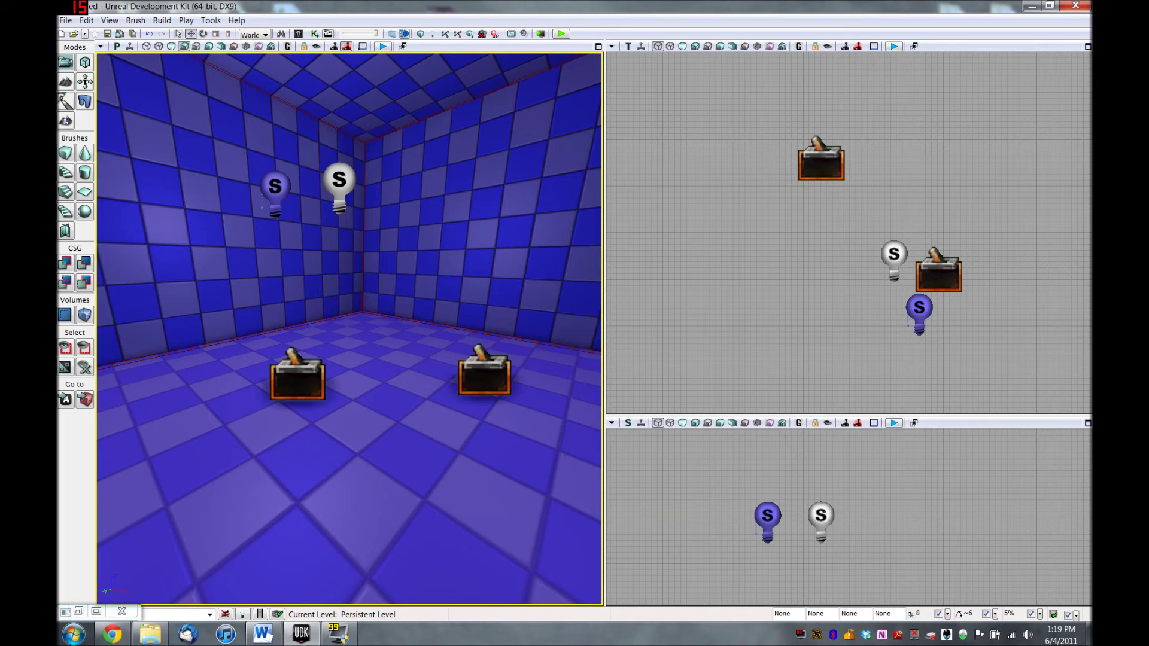
Add the S_Pickups_Berserk mesh from the Content Browser as an InterpActor on the floor near the second trigger
left_click(498, 375)
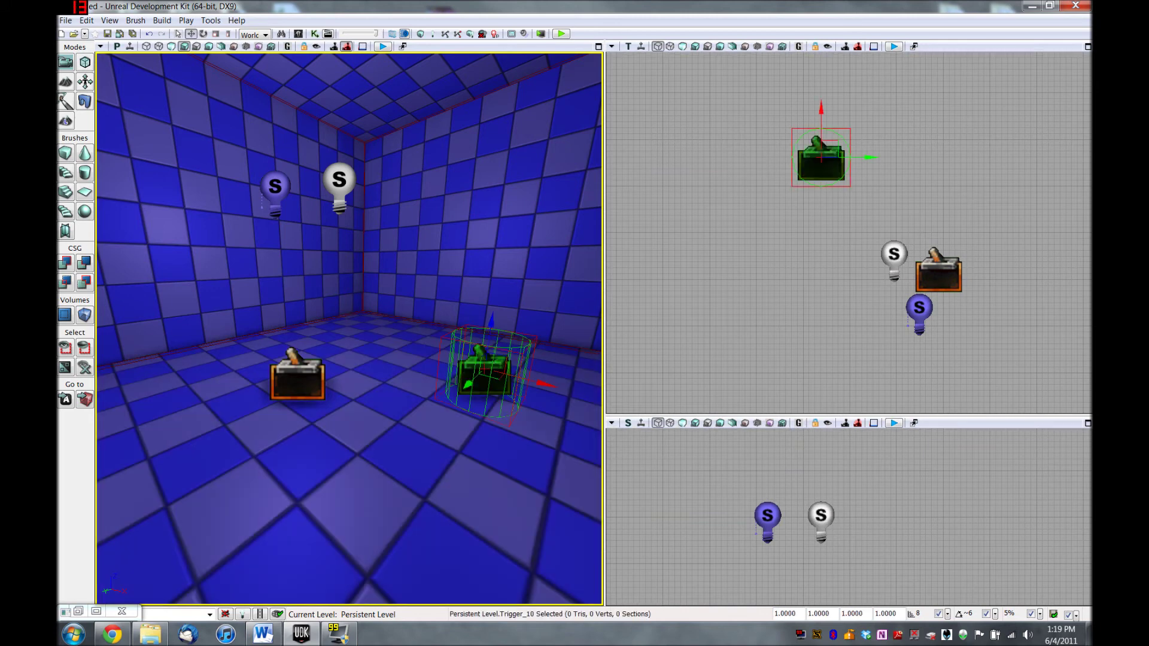
left_click(297, 34)
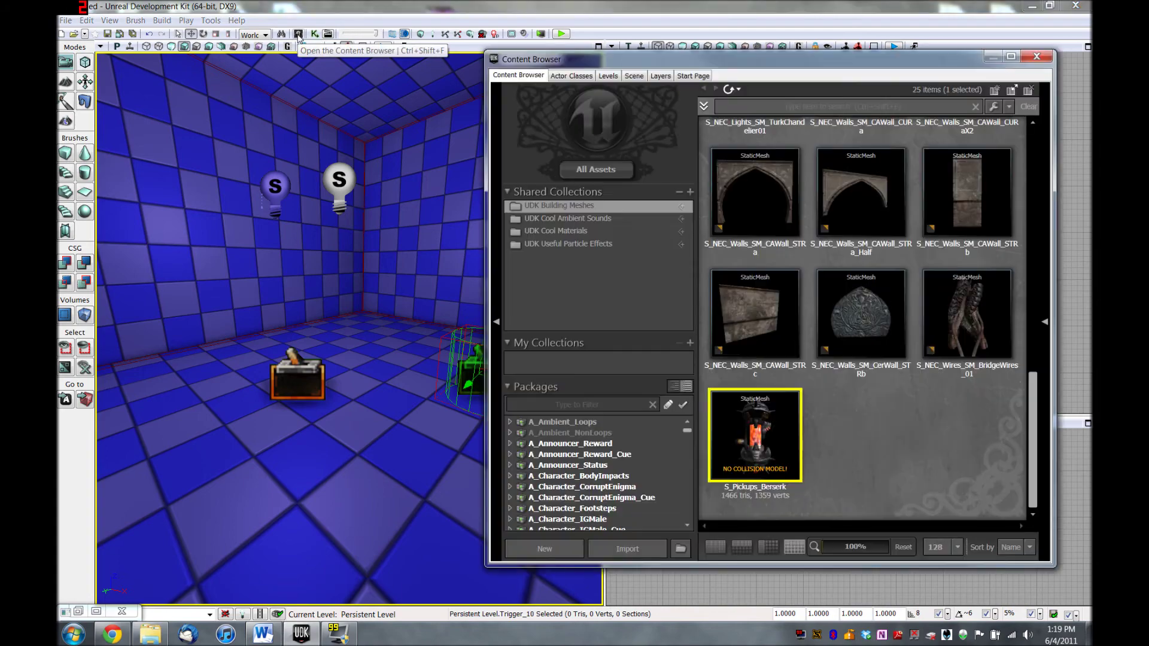
left_click_drag(807, 67, 889, 98)
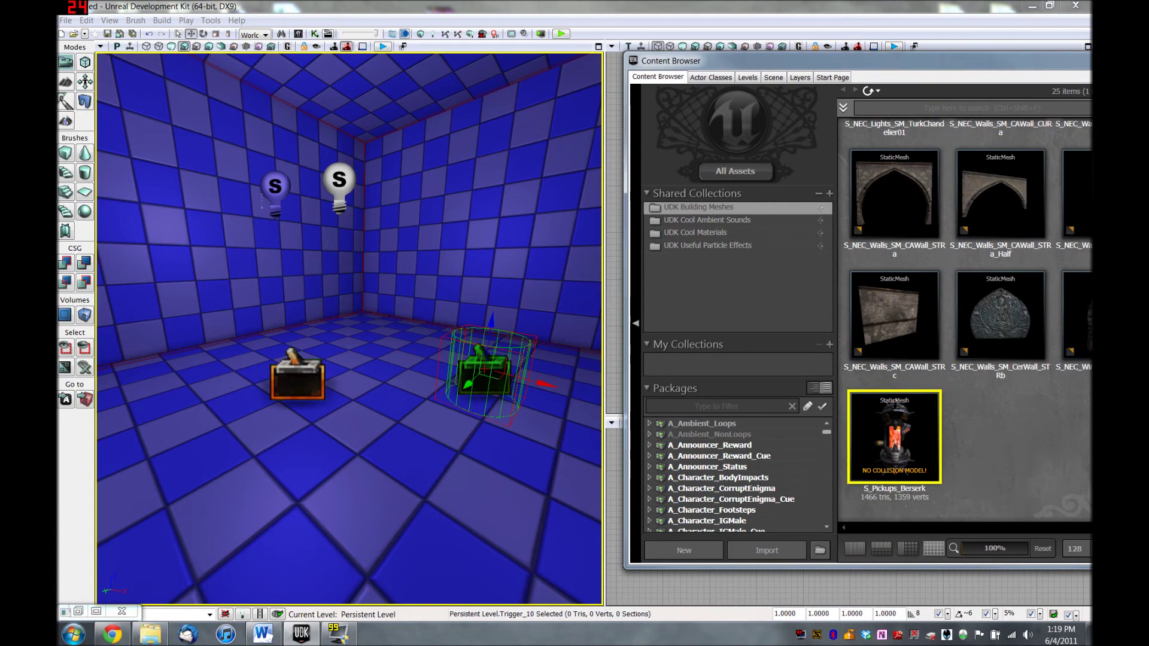
mouse_move(875, 435)
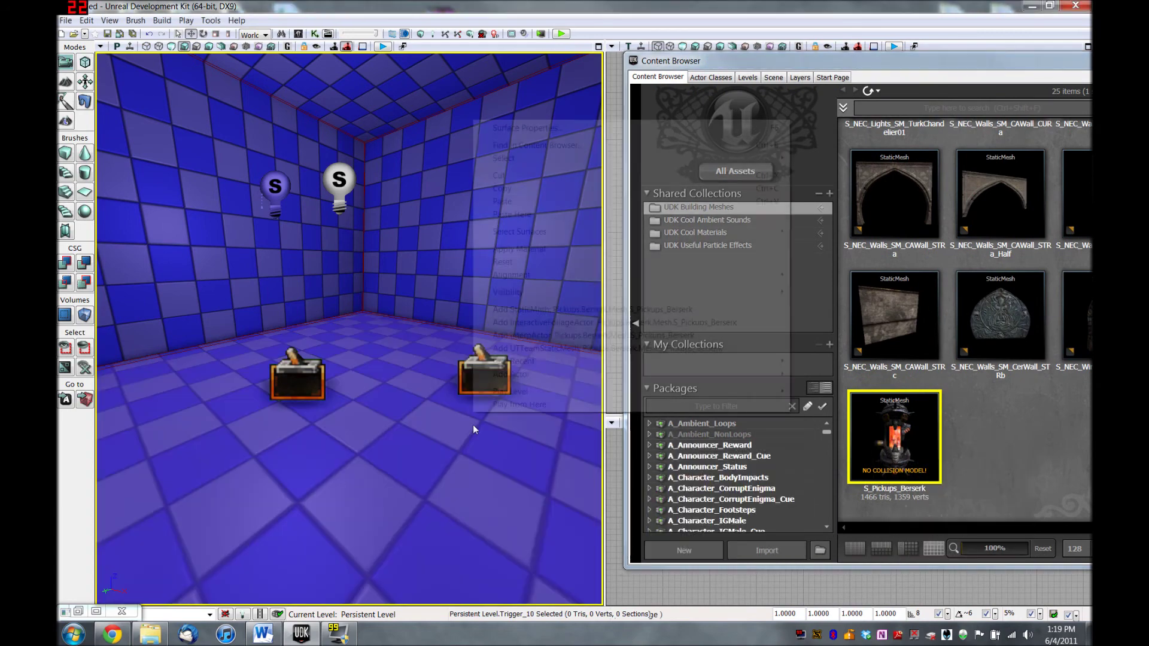
right_click(473, 425)
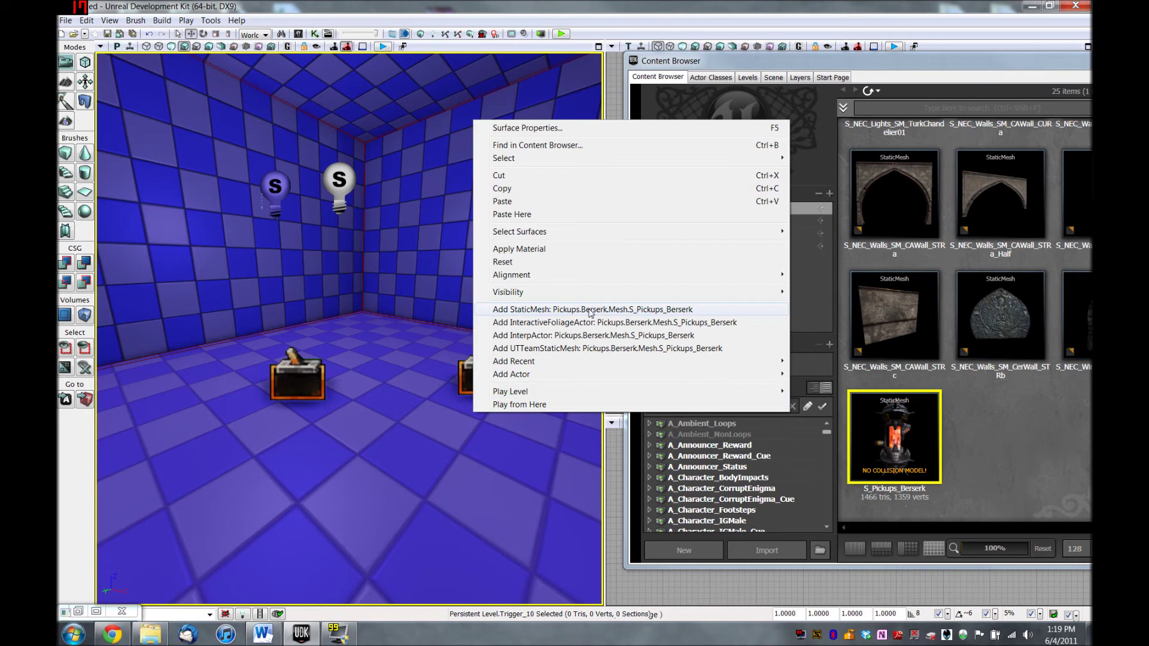
left_click(536, 340)
Move the Berserk InterpActor onto the second trigger and close the Content Browser
left_click_drag(536, 340, 491, 341)
left_click_drag(488, 404, 491, 357)
left_click_drag(465, 409, 509, 389)
right_click_drag(493, 374, 430, 338)
left_click_drag(430, 337, 423, 338)
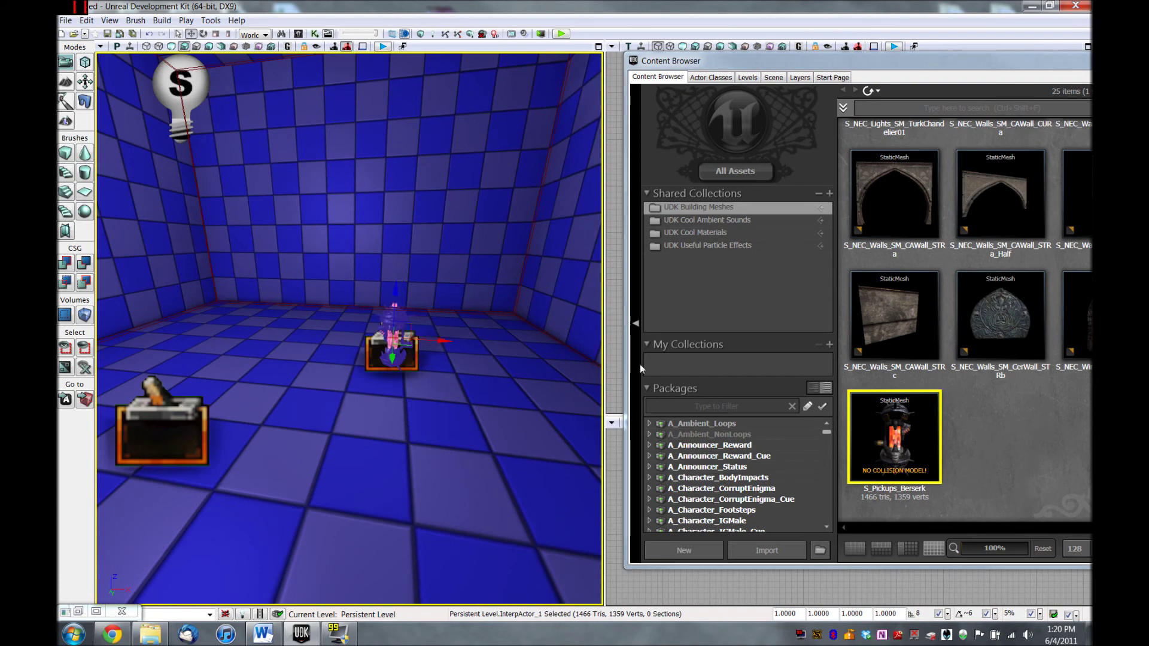
double_click(713, 64)
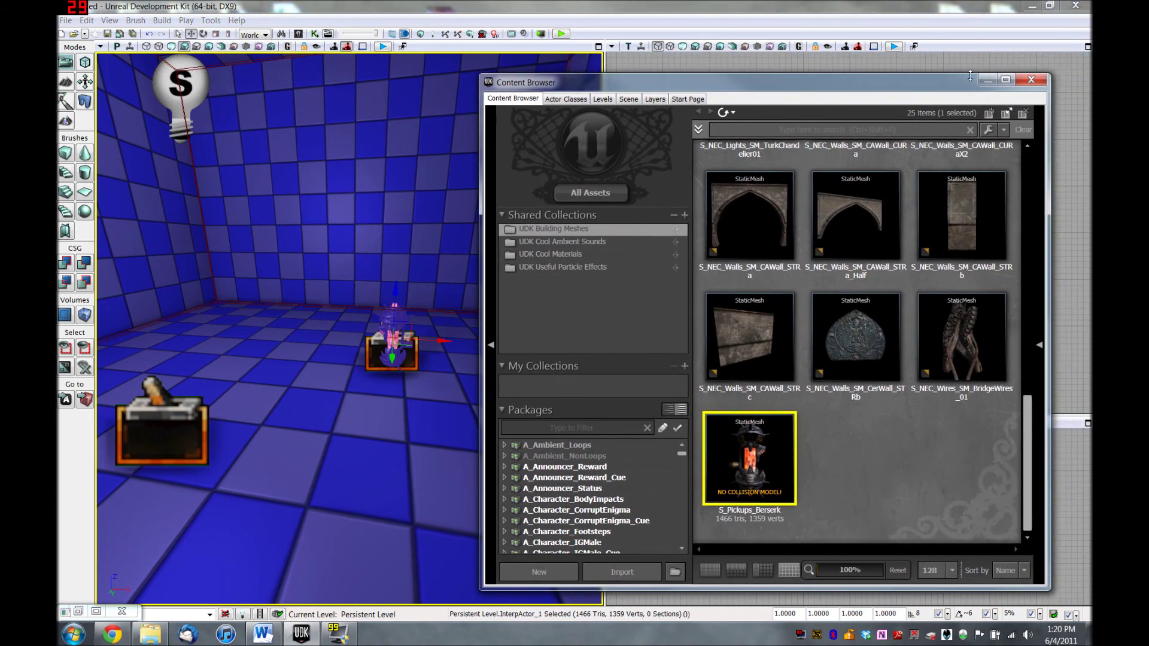
left_click(1029, 81)
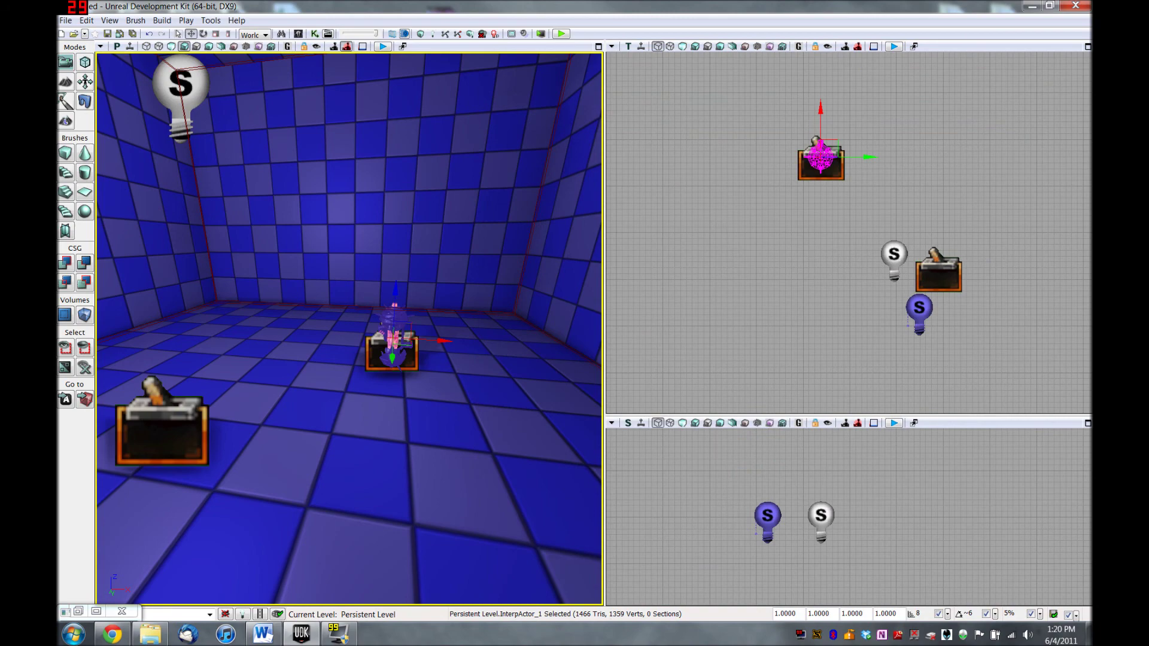
Open Kismet and create an object variable for the Berserk InterpActor, placing it to the right of the Bool action in the touch sequence
left_click(314, 33)
right_click(545, 332)
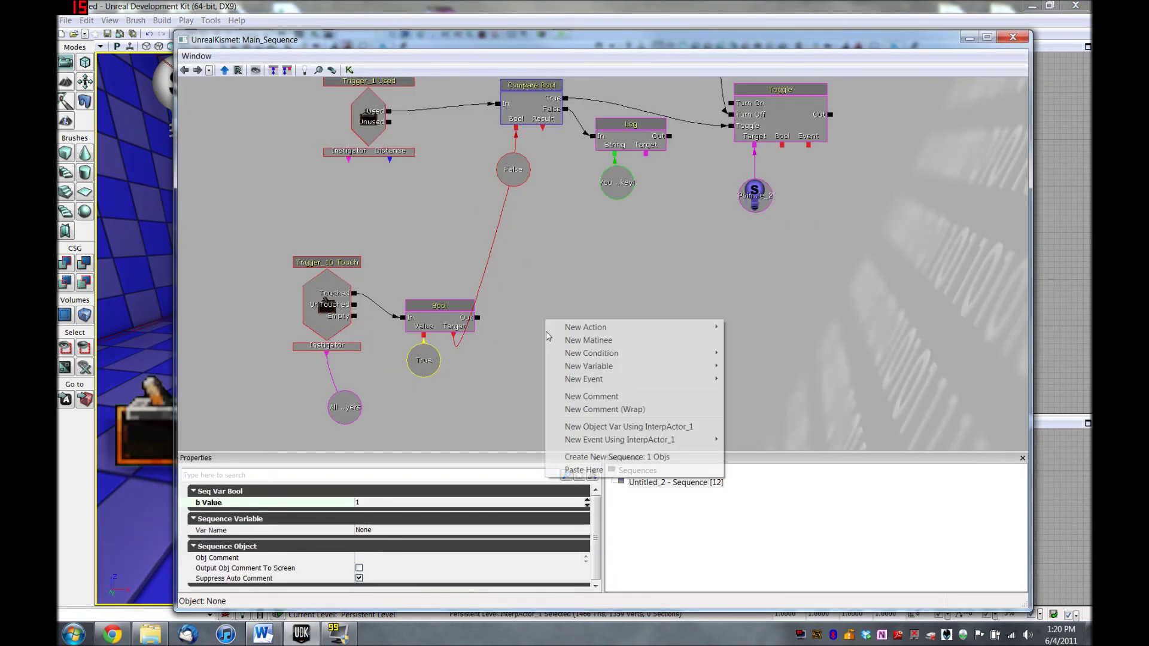
left_click(664, 428)
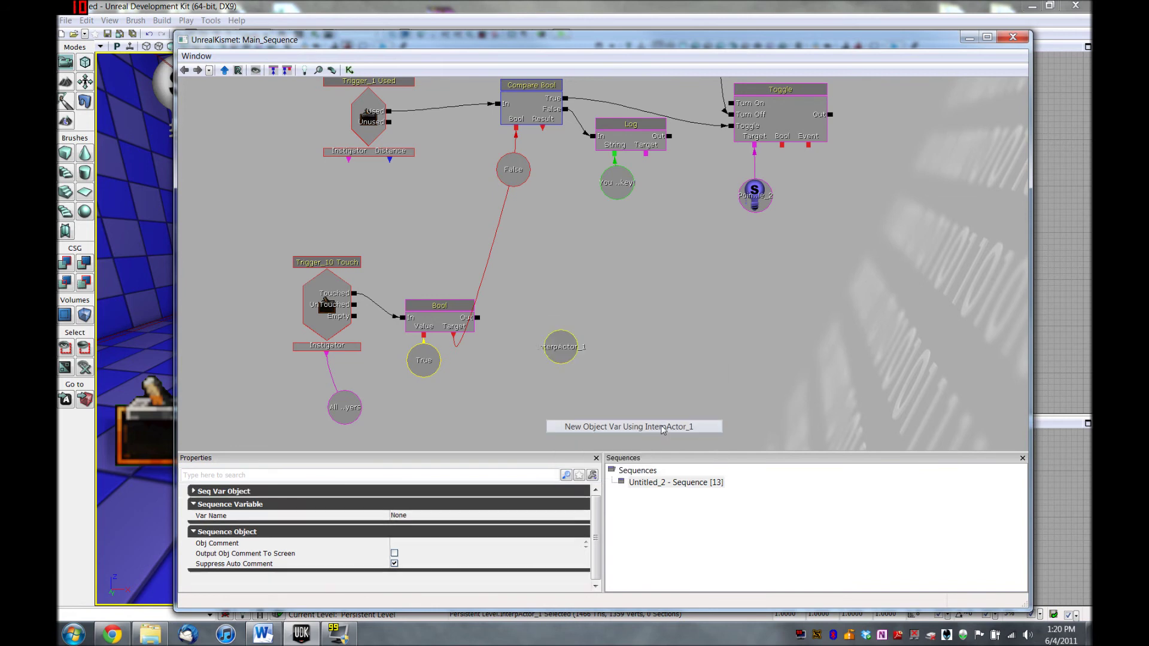
left_click_drag(556, 344, 568, 360)
left_click(518, 316)
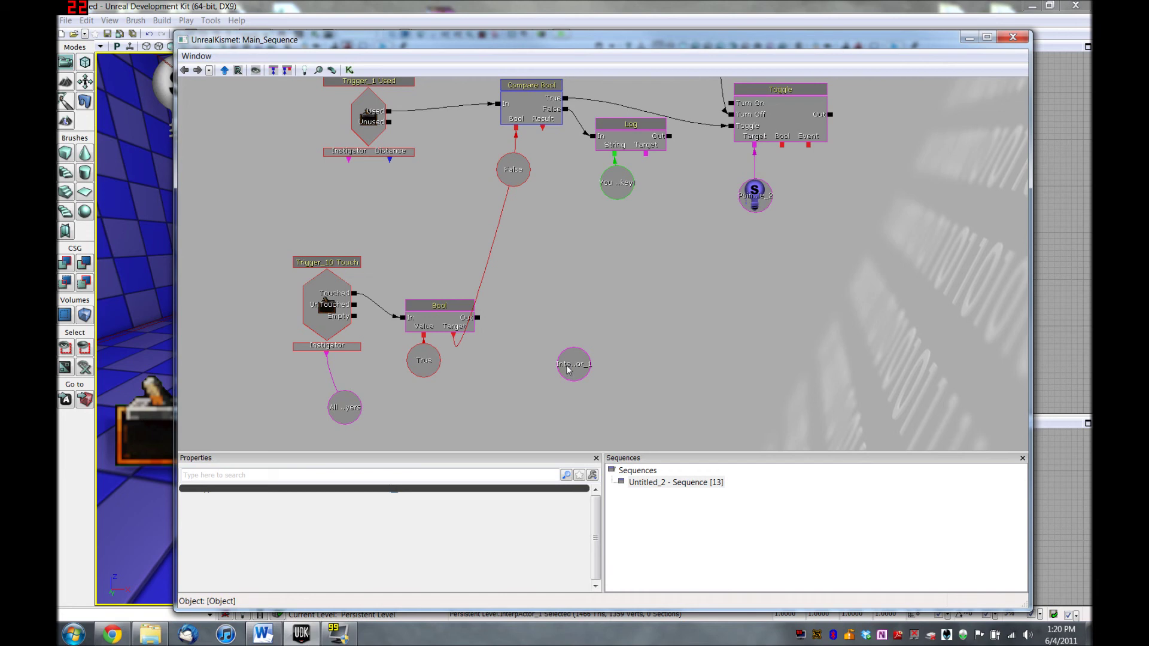
Add an Actor Destroy action beside the Bool action in the second trigger's touch sequence
right_click(527, 307)
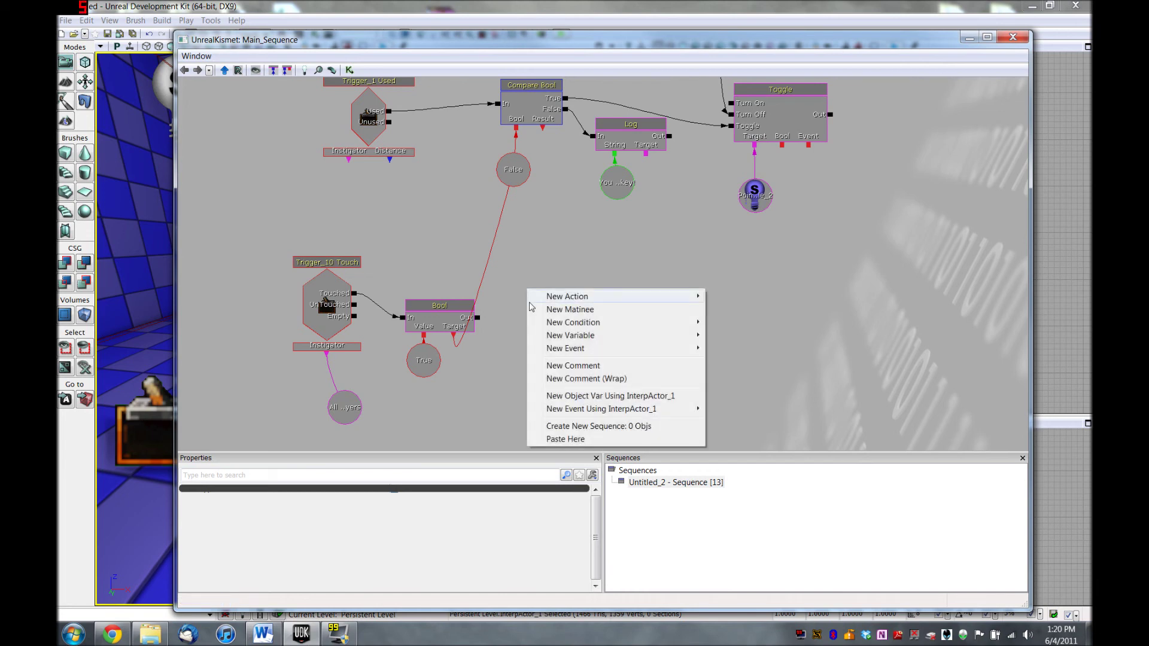
mouse_move(554, 303)
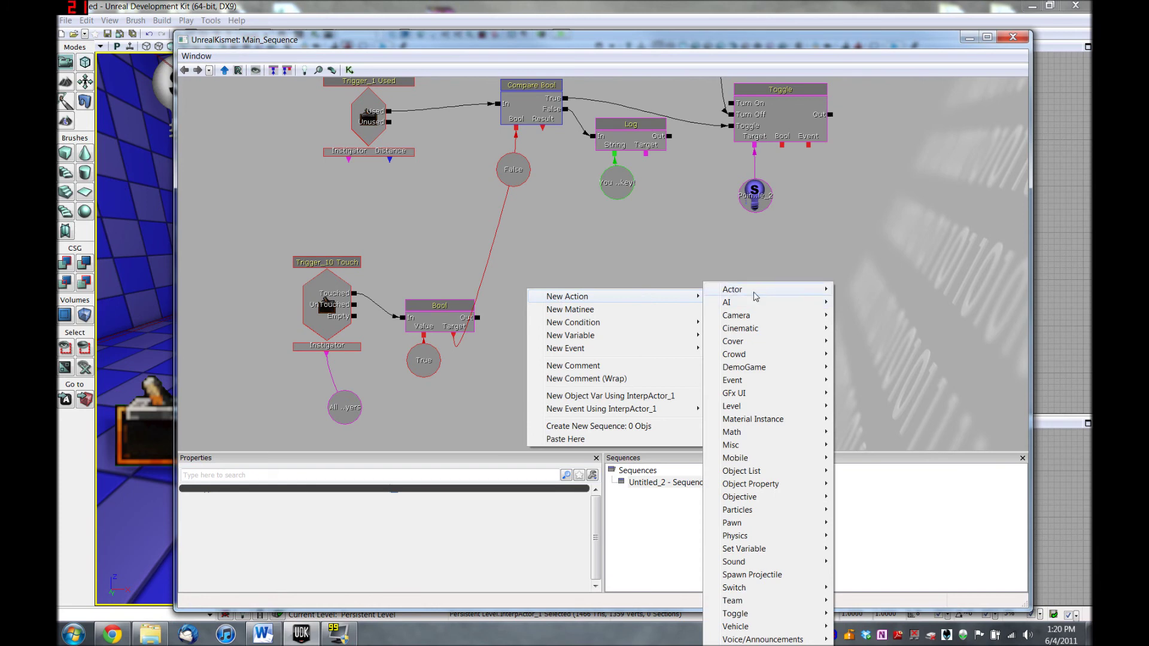
mouse_move(756, 294)
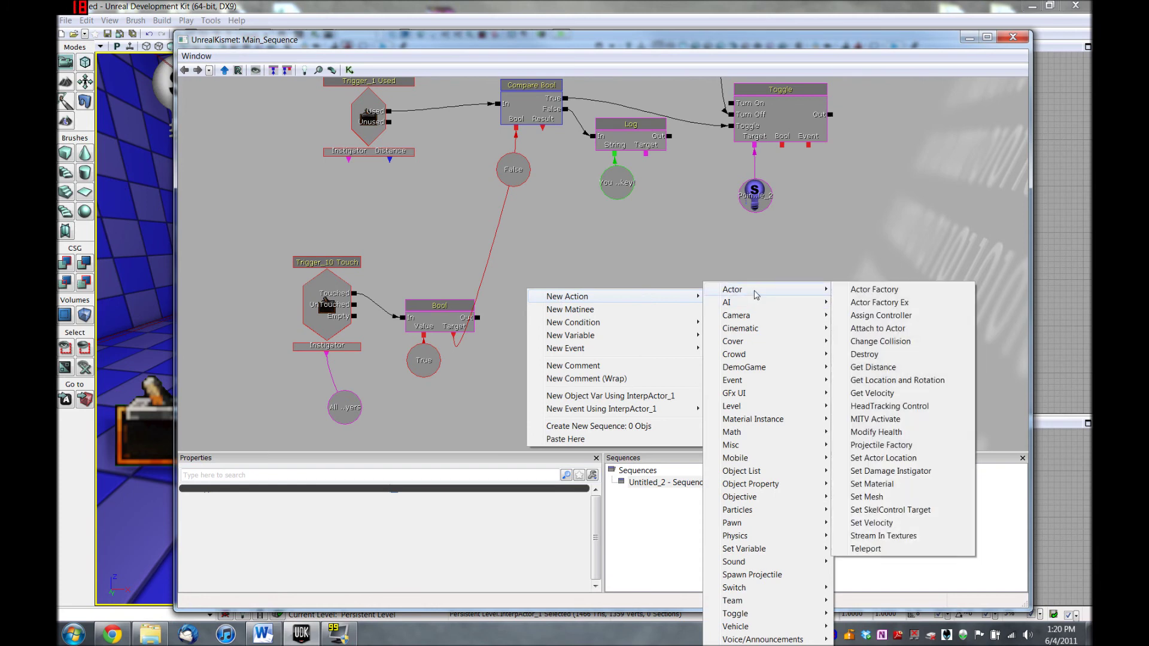
left_click(886, 355)
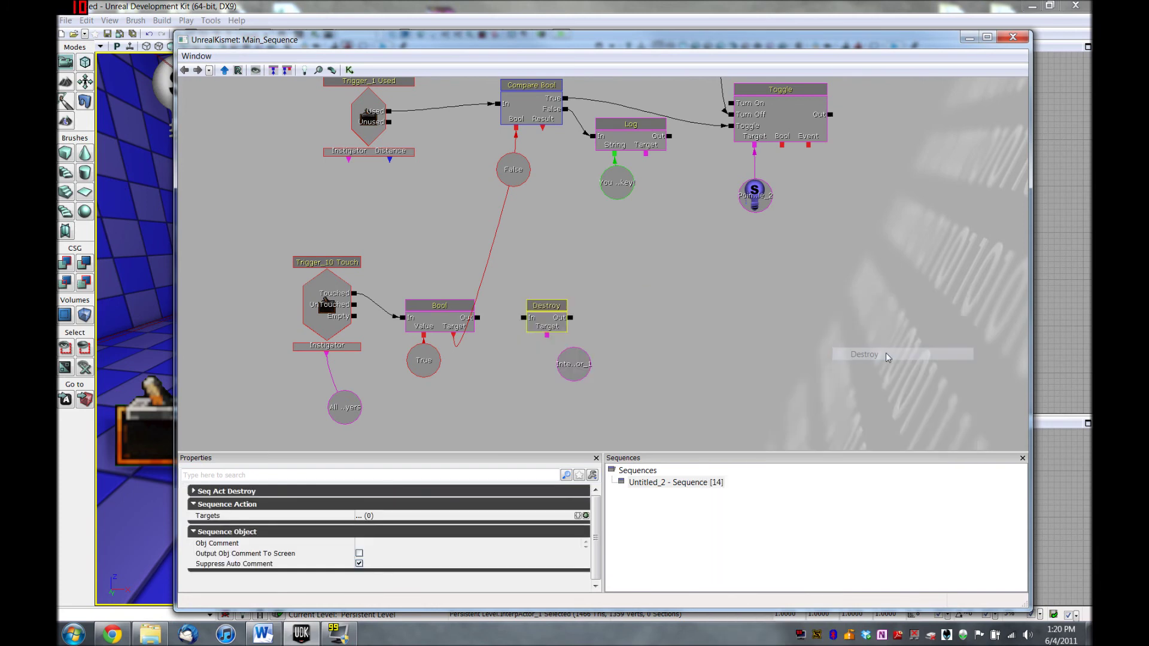
Connect the Bool action's Out to Destroy's In, link Destroy's Target to the InterpActor variable, and close Kismet
left_click(486, 321)
left_click_drag(519, 315, 574, 366)
left_click(547, 337)
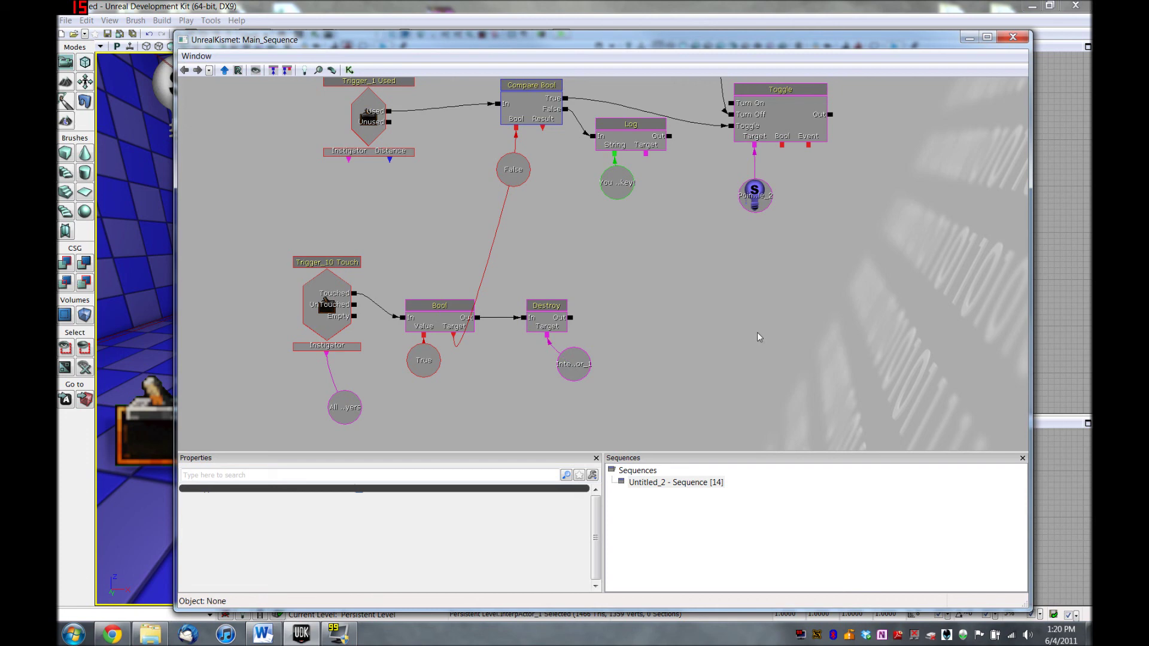
left_click(1012, 37)
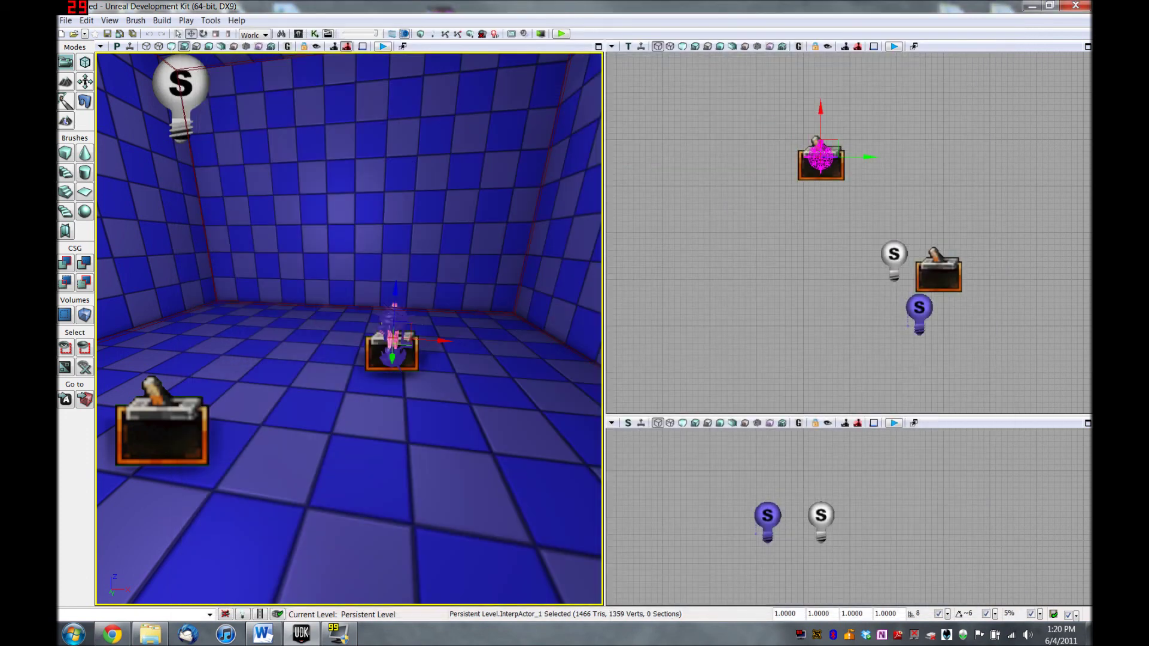
Turn the Hidden option on in the second trigger's properties and close them
left_click(407, 359)
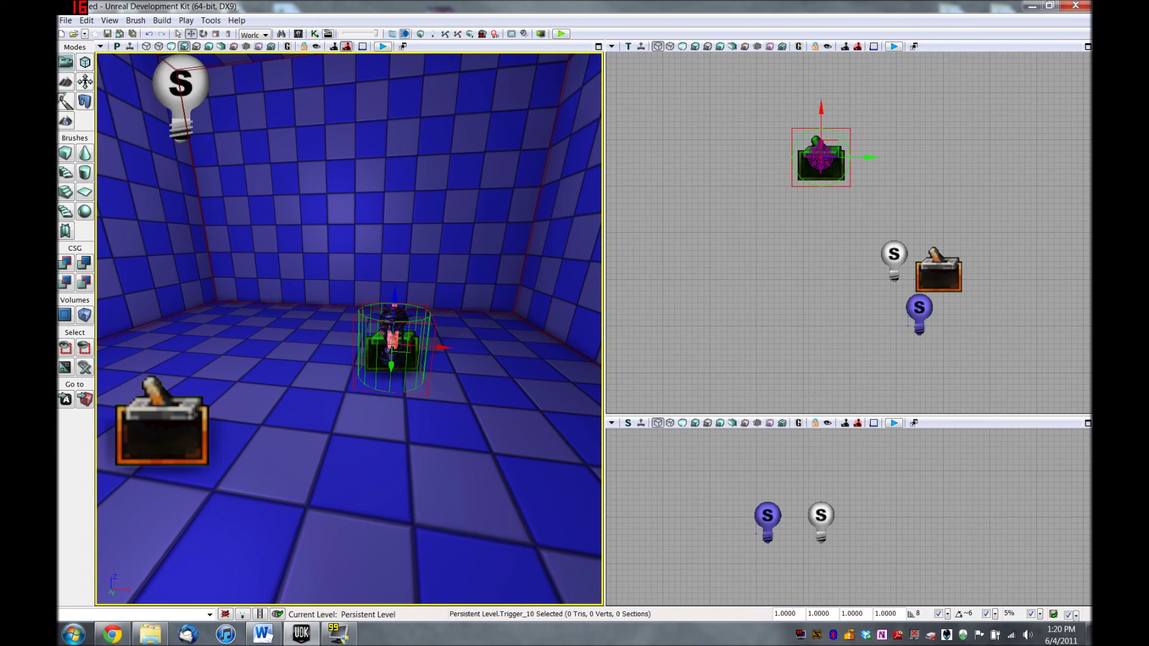
double_click(409, 354)
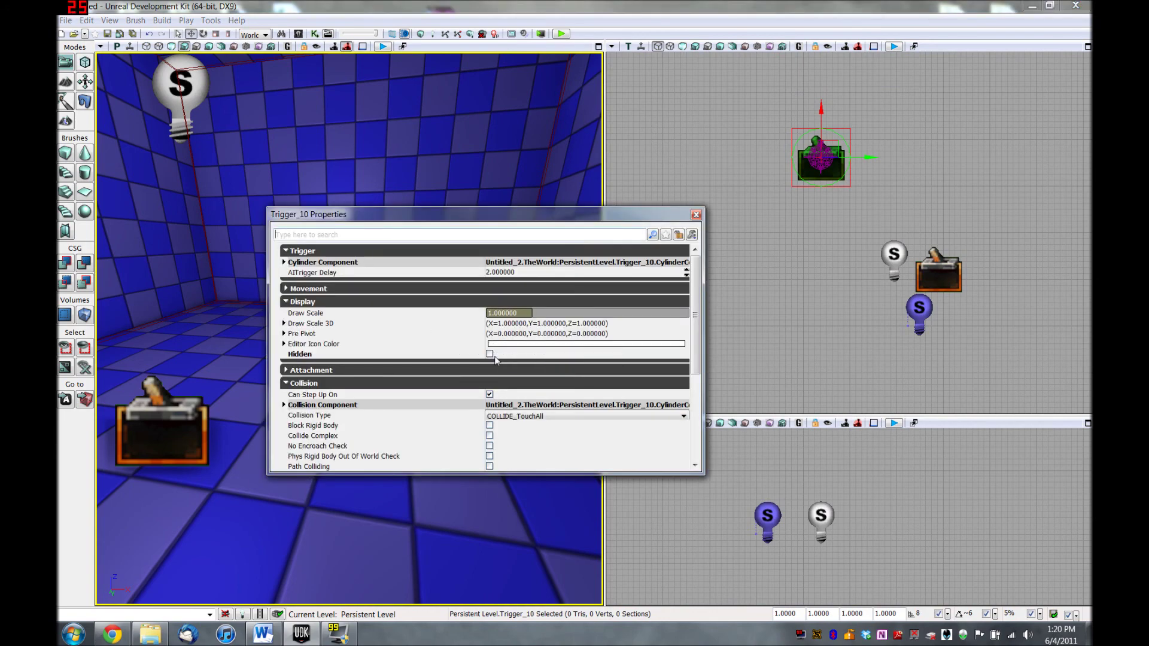
left_click(696, 215)
Play the level from here, walk into the Berserk pickup at the second trigger, approach the first trigger, and exit the preview
right_click(374, 536)
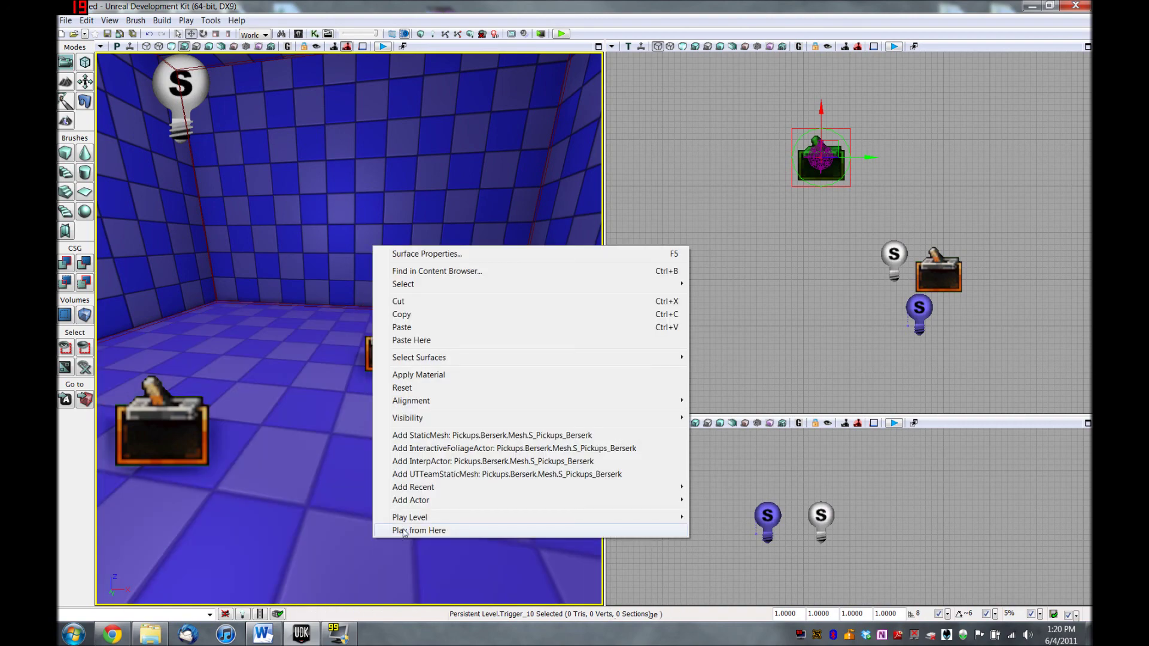
left_click(403, 530)
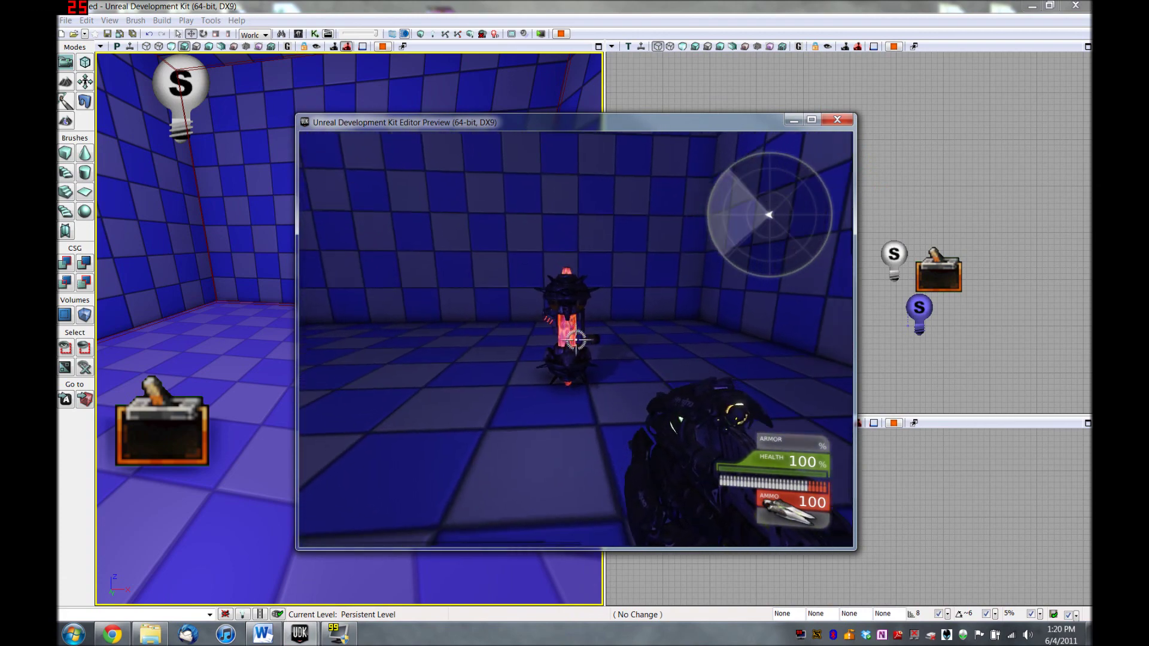
key("w")
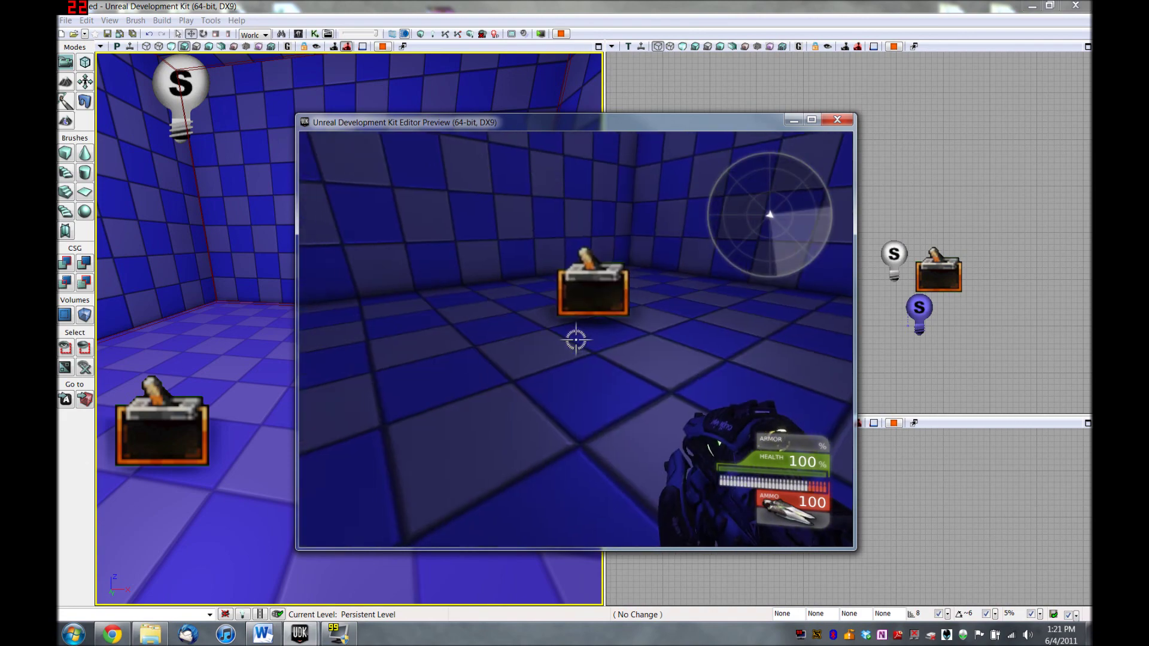
key("w")
key("w")
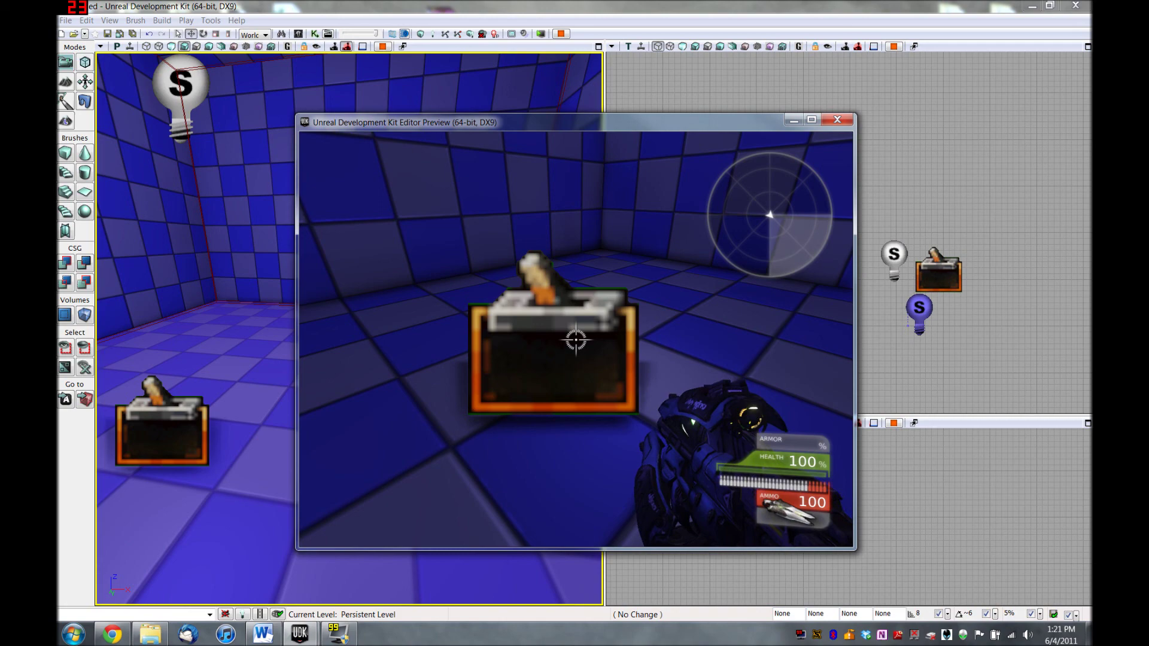
key("Escape")
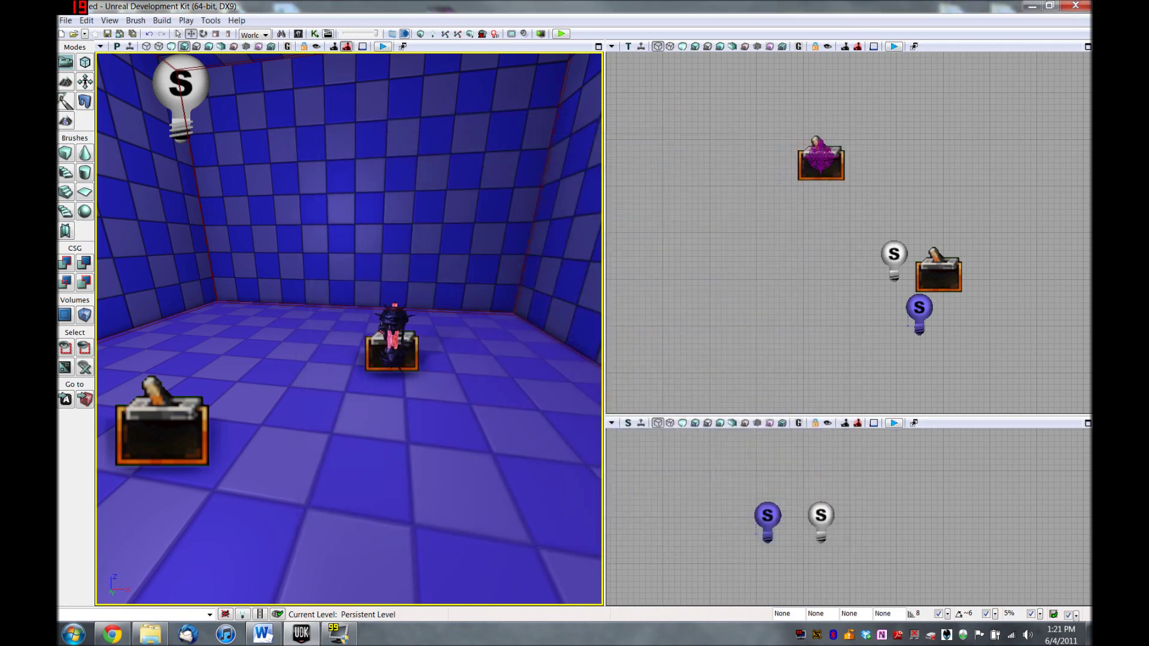